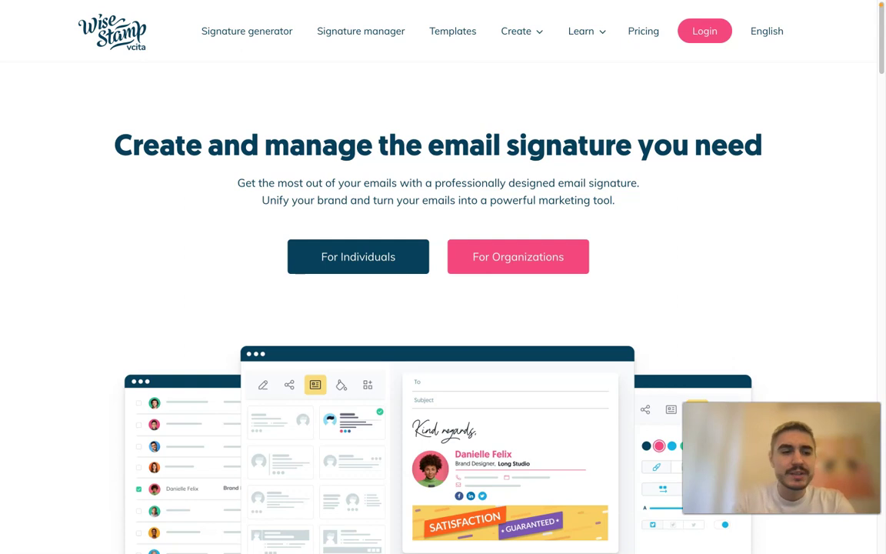
# Step: Scroll past the category tags and email-client logos to the customizable signature generator section
pyautogui.scroll(-2, 443, 277)
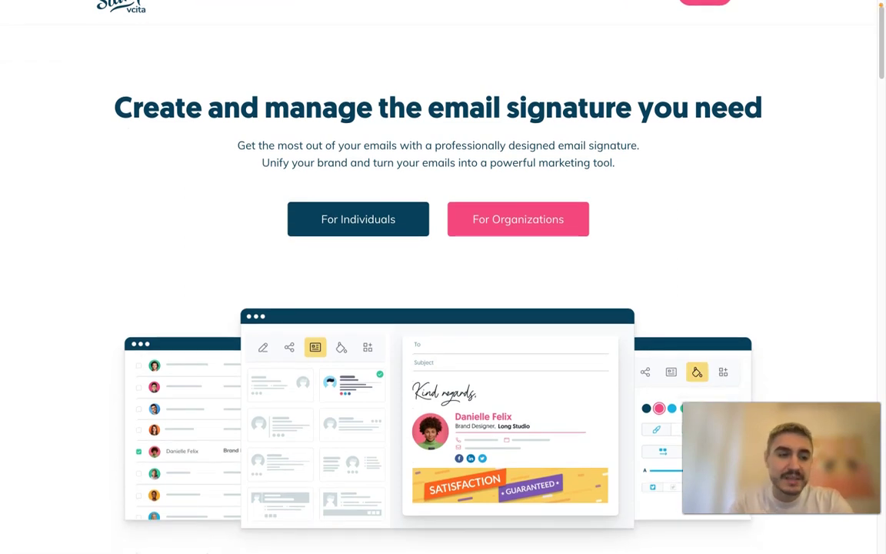
pyautogui.scroll(-2, 443, 277)
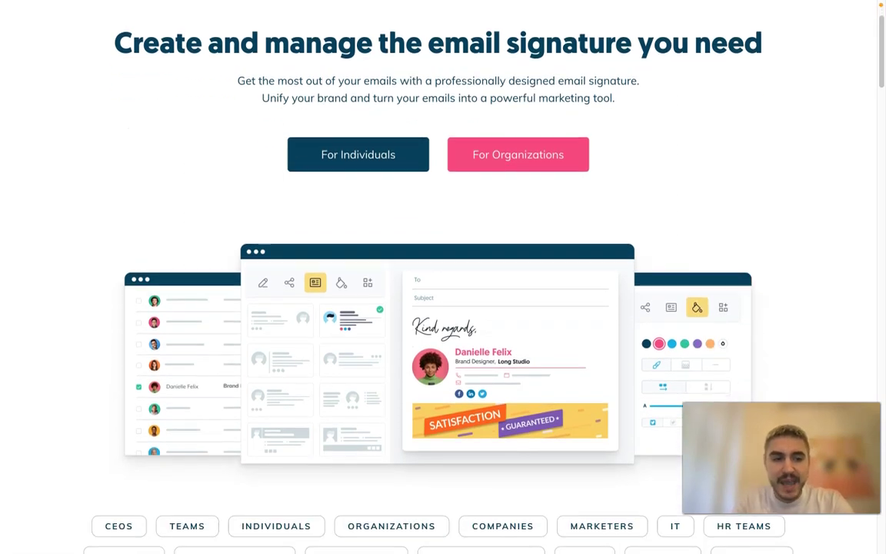
pyautogui.scroll(-1, 443, 277)
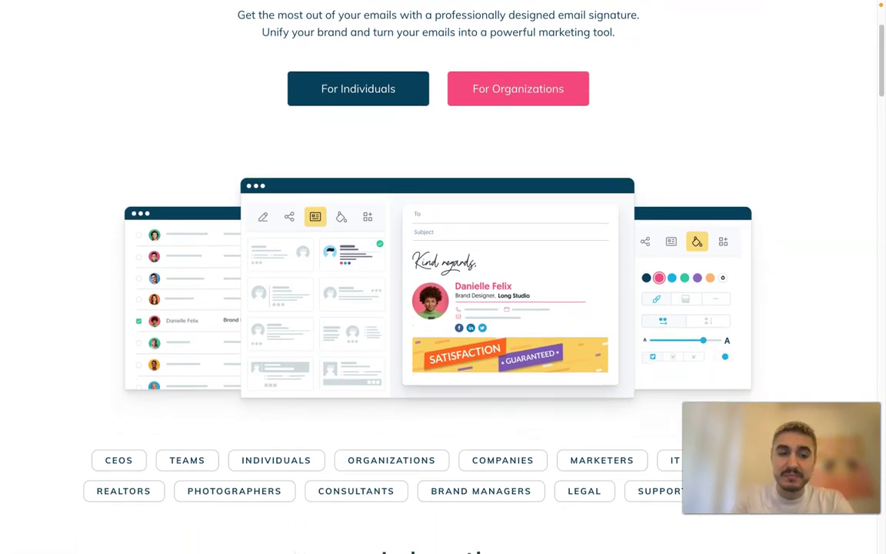
pyautogui.scroll(-1, 443, 277)
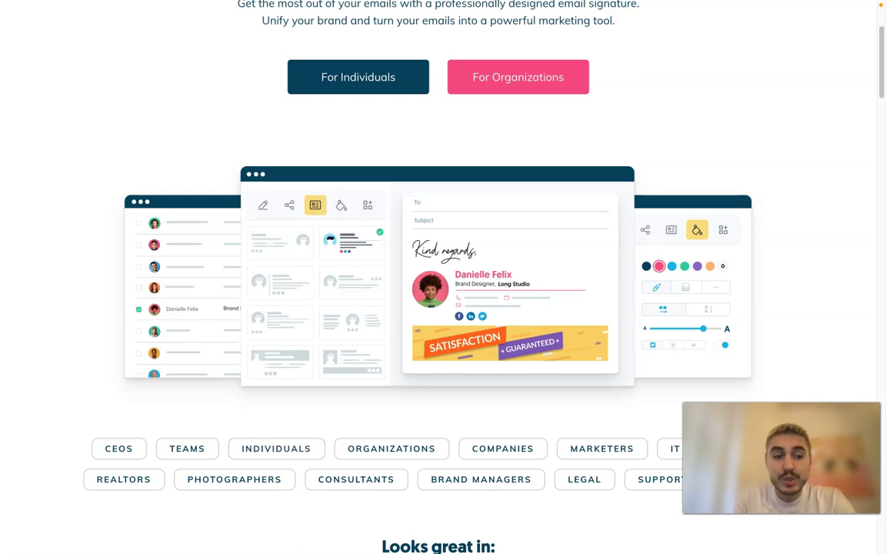
pyautogui.scroll(-2, 356, 418)
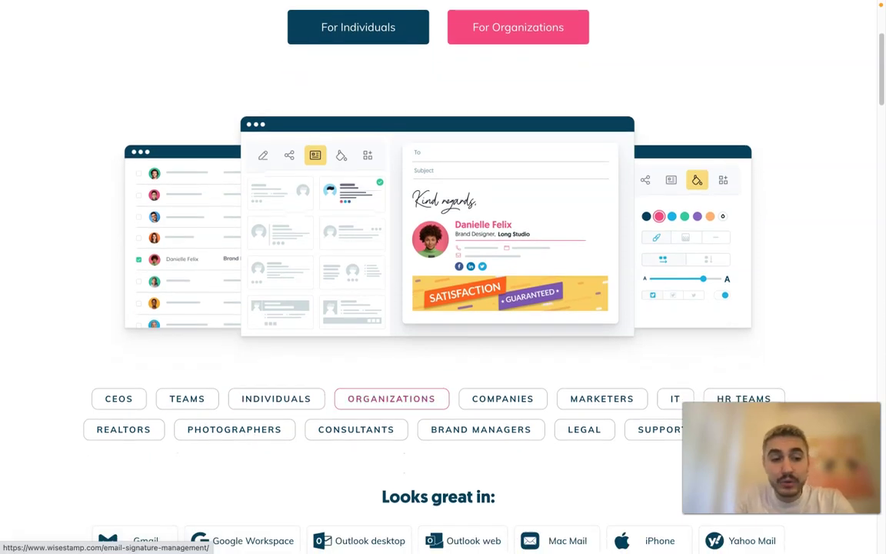
pyautogui.scroll(-1, 356, 418)
pyautogui.scroll(-1, 356, 418)
pyautogui.scroll(-1, 356, 418)
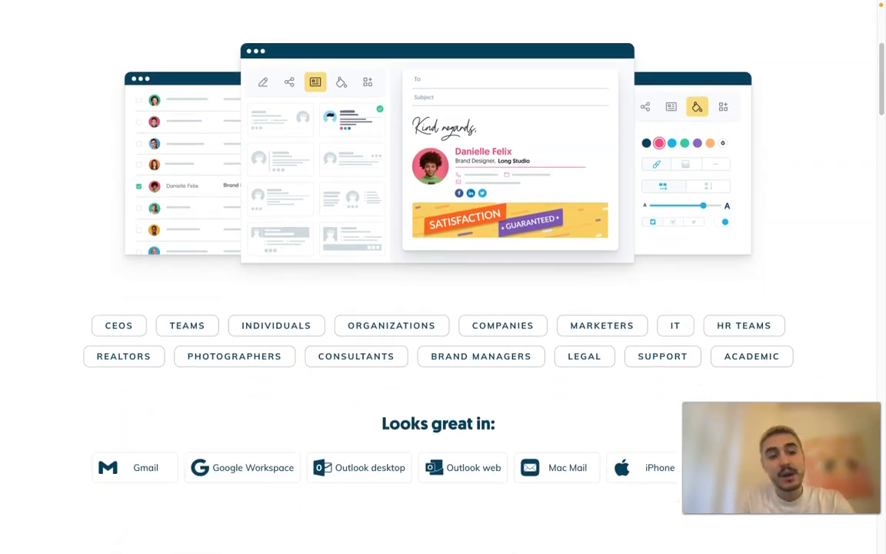
pyautogui.scroll(-1, 356, 418)
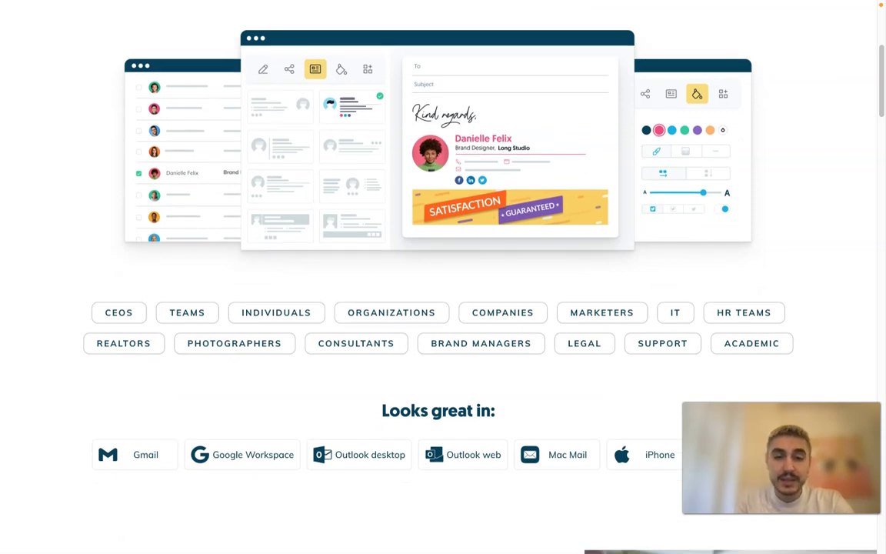
pyautogui.scroll(-2, 356, 419)
pyautogui.scroll(-1, 357, 418)
pyautogui.scroll(-2, 356, 418)
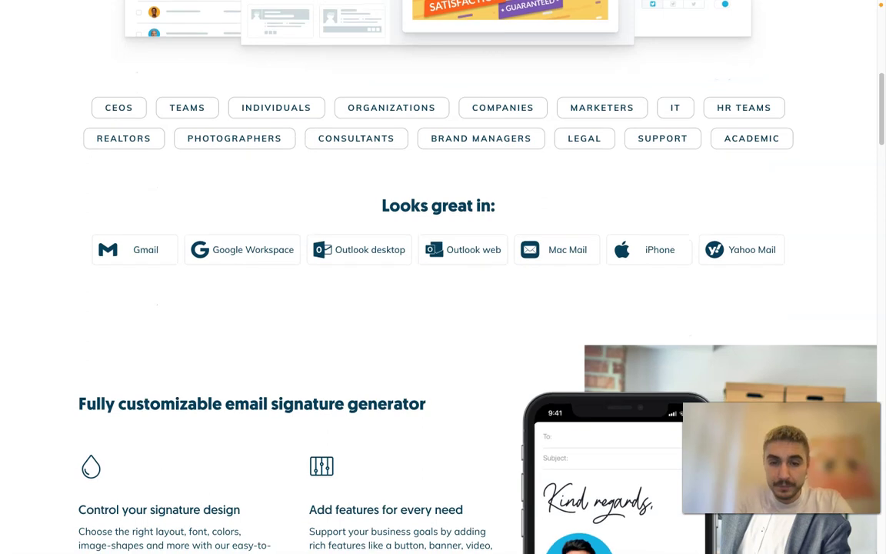
pyautogui.scroll(-3, 356, 418)
pyautogui.scroll(-3, 356, 418)
pyautogui.scroll(-1, 356, 418)
pyautogui.scroll(-1, 356, 419)
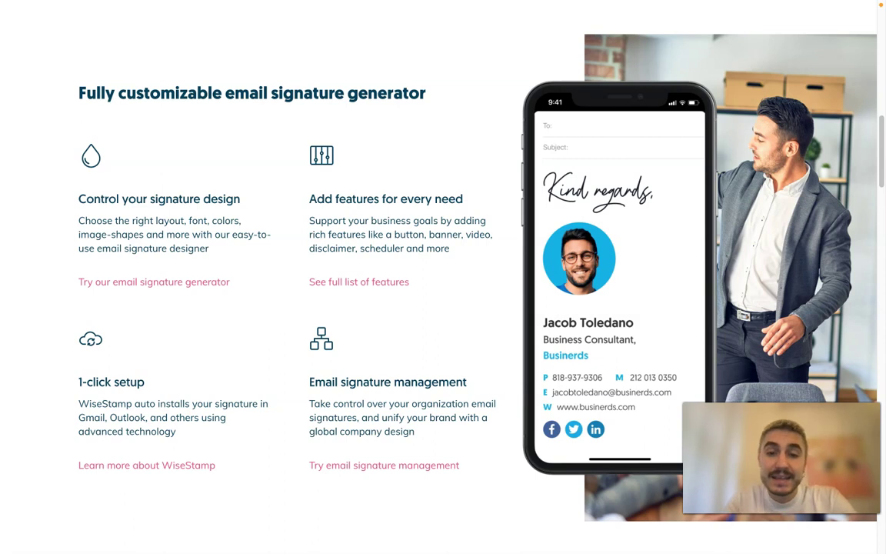
# Step: Scroll down until the 'Beautiful signature templates for every need' section begins below the generator features
pyautogui.scroll(-3, 356, 418)
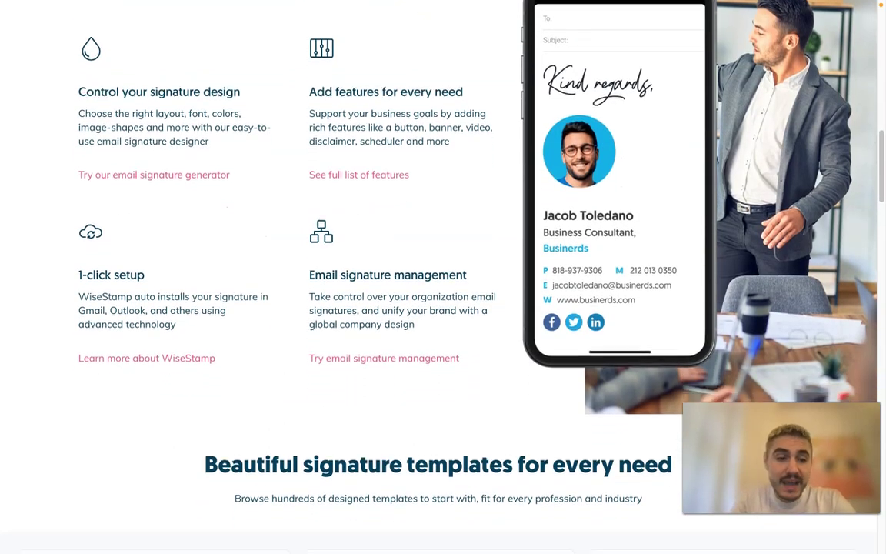
pyautogui.scroll(-1, 403, 246)
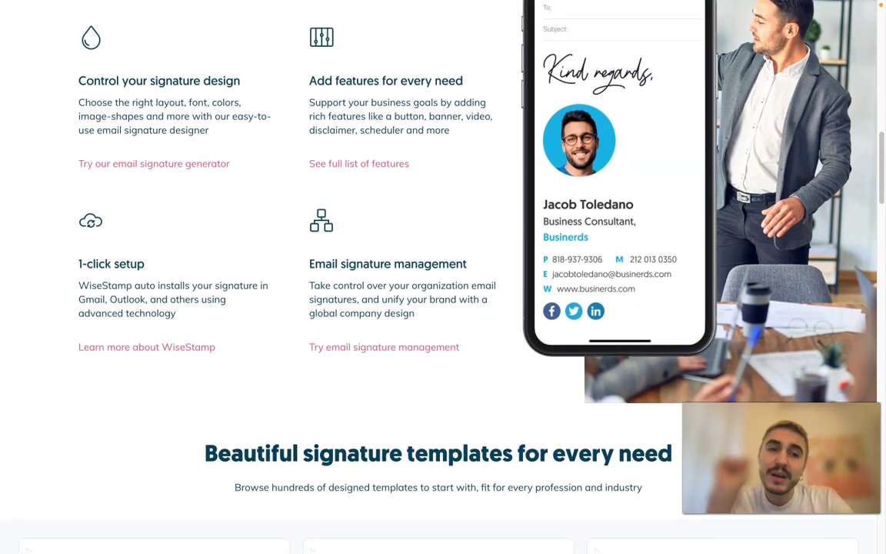
pyautogui.scroll(1, 430, 249)
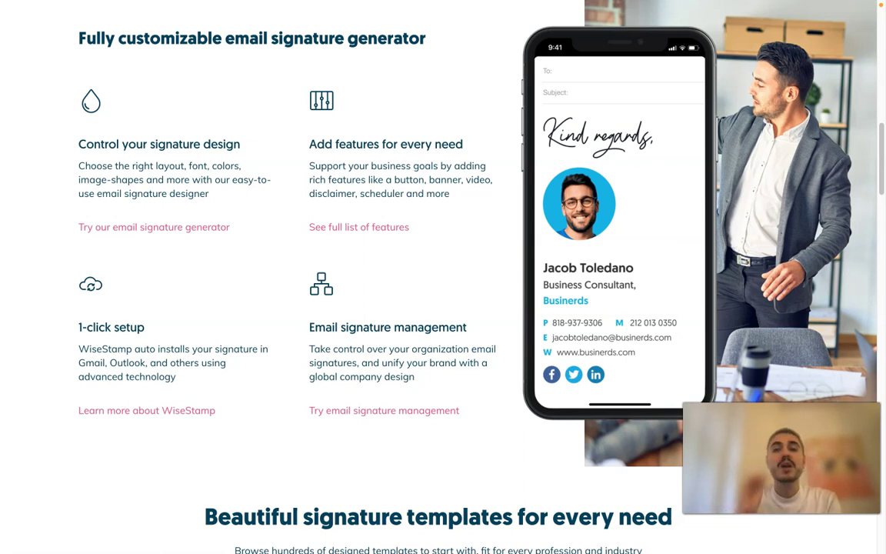
# Step: Scroll past the template cards to the email-marketing statistics and Personal Signature guide
pyautogui.scroll(-2, 443, 277)
pyautogui.scroll(-2, 443, 277)
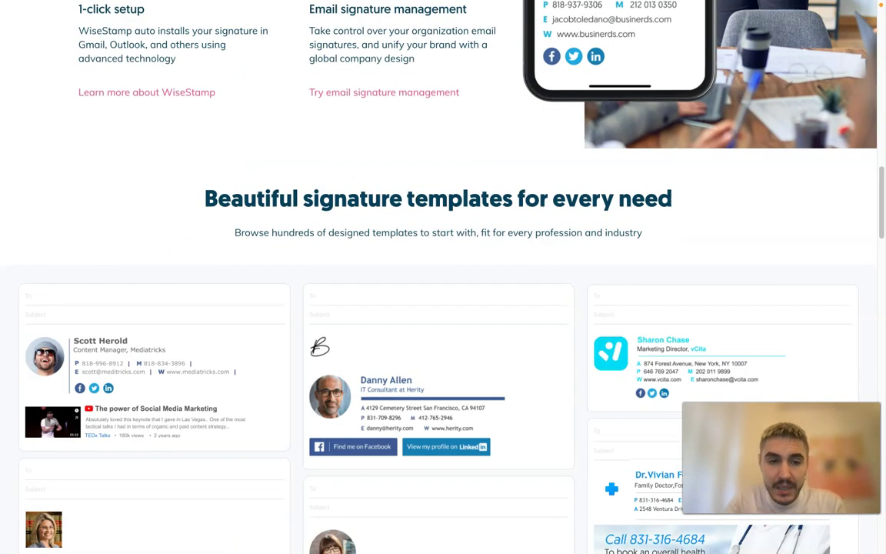
pyautogui.scroll(-1, 443, 277)
pyautogui.scroll(-1, 443, 277)
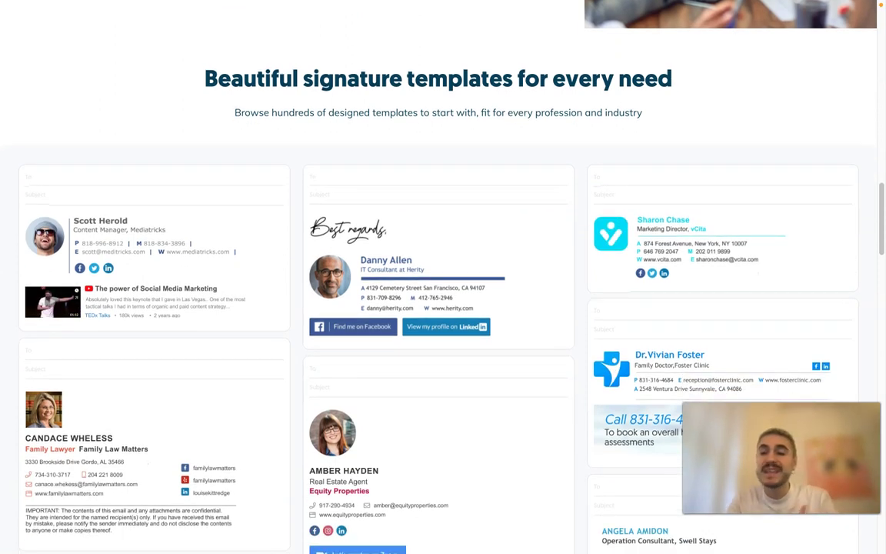
pyautogui.scroll(-1, 443, 277)
pyautogui.scroll(-1, 443, 277)
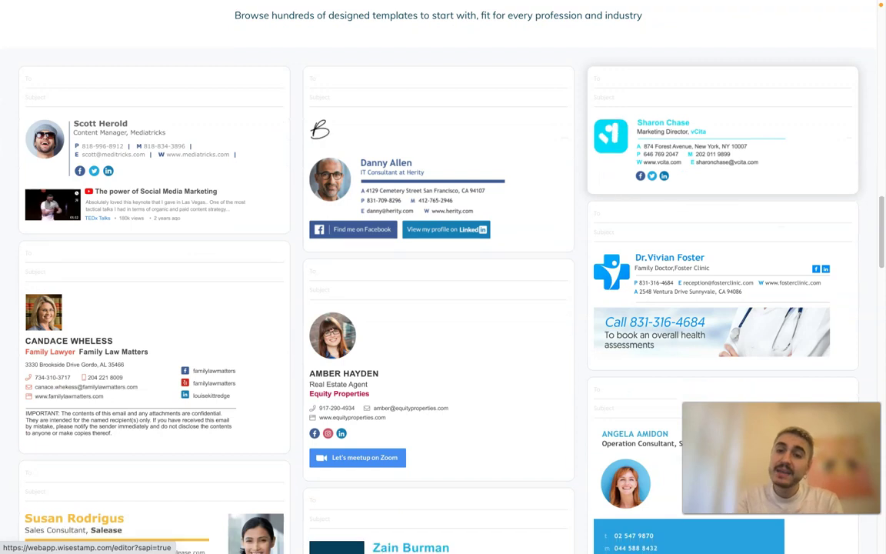
pyautogui.scroll(-1, 443, 276)
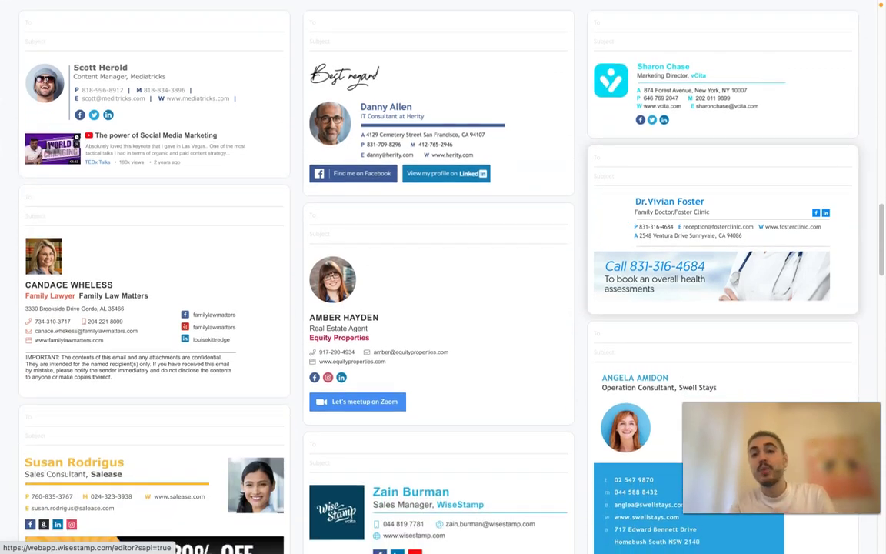
pyautogui.scroll(-1, 443, 277)
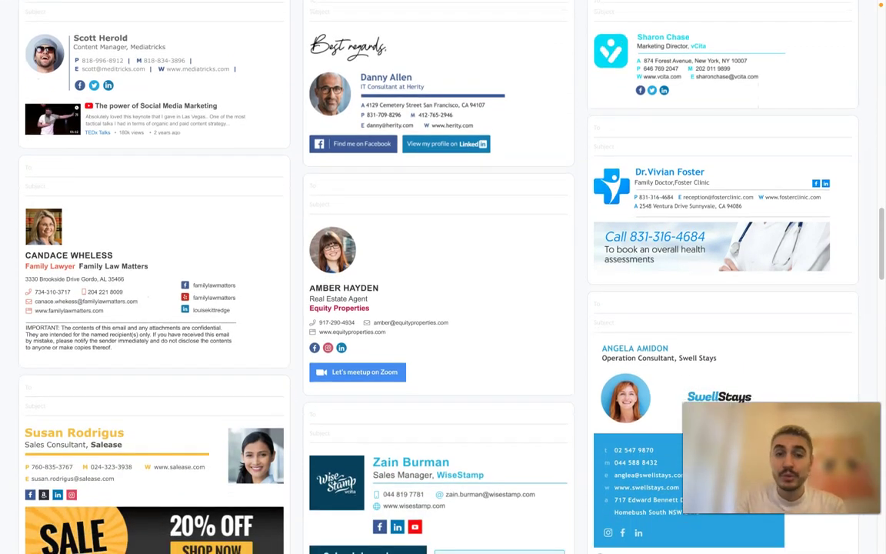
pyautogui.scroll(-1, 443, 277)
pyautogui.scroll(-1, 442, 277)
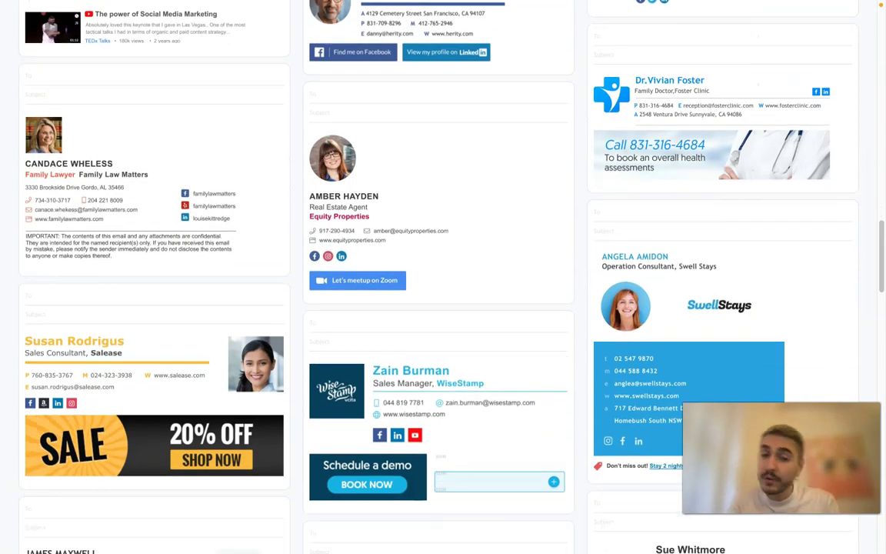
pyautogui.scroll(-2, 443, 277)
pyautogui.scroll(-3, 443, 277)
pyautogui.scroll(-1, 443, 277)
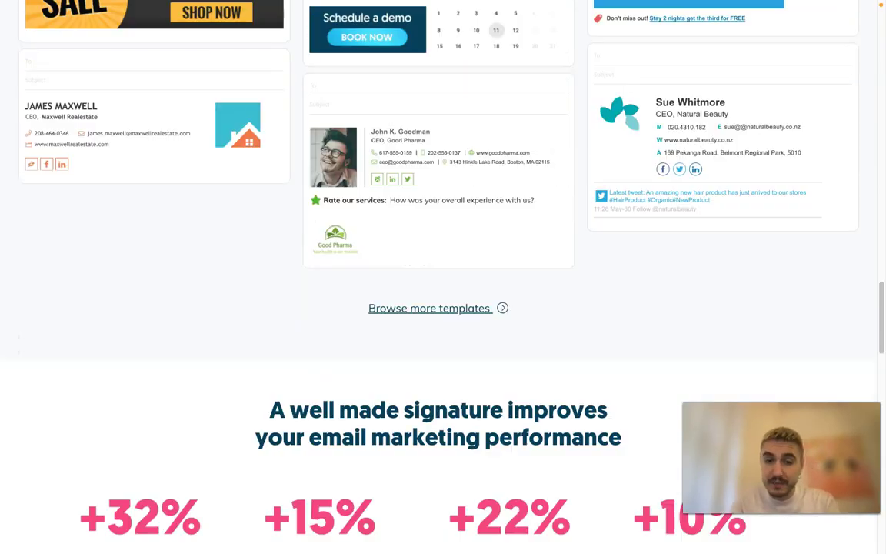
pyautogui.scroll(-3, 443, 277)
pyautogui.scroll(-2, 443, 276)
pyautogui.scroll(-1, 443, 277)
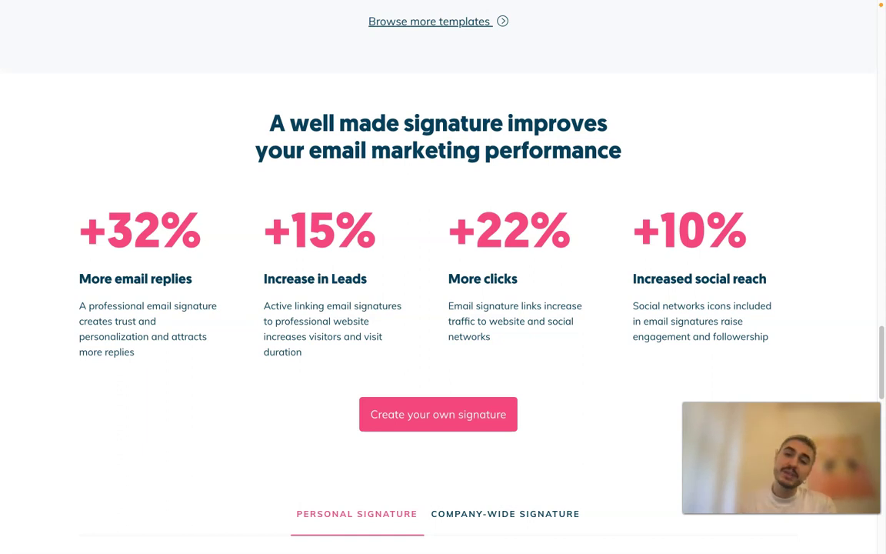
# Step: Scroll through the templates page and back up to reach the My signatures dashboard
pyautogui.scroll(-3, 439, 277)
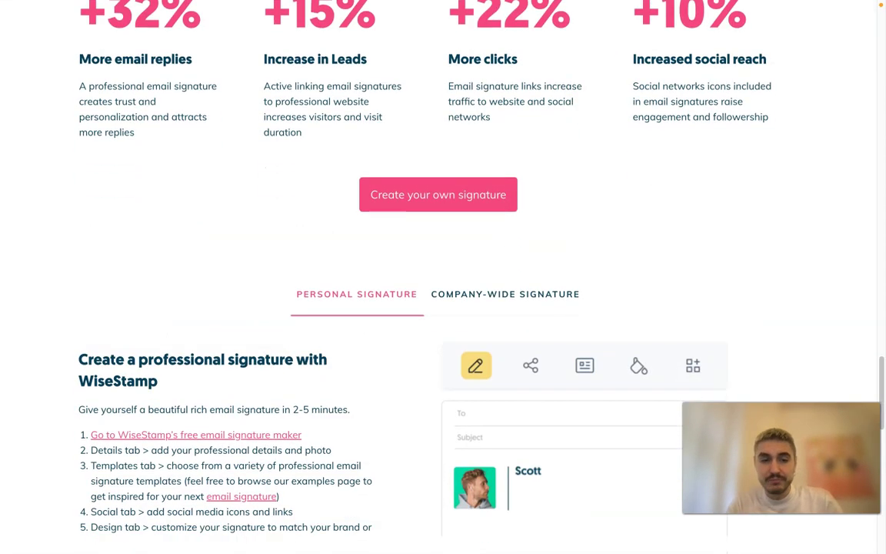
pyautogui.scroll(-2, 438, 276)
pyautogui.scroll(-3, 438, 277)
pyautogui.scroll(-2, 438, 277)
pyautogui.scroll(-2, 439, 277)
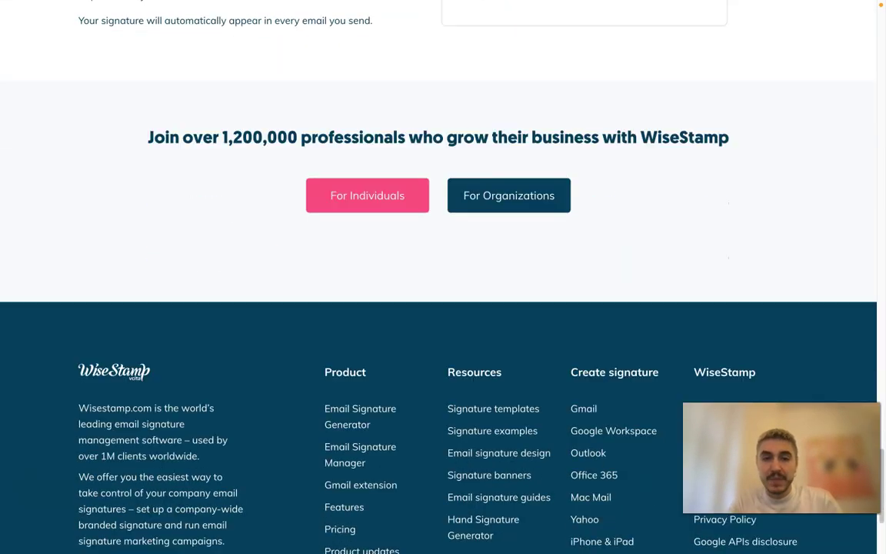
pyautogui.scroll(2, 438, 277)
pyautogui.scroll(3, 438, 277)
pyautogui.scroll(2, 438, 277)
pyautogui.scroll(3, 438, 277)
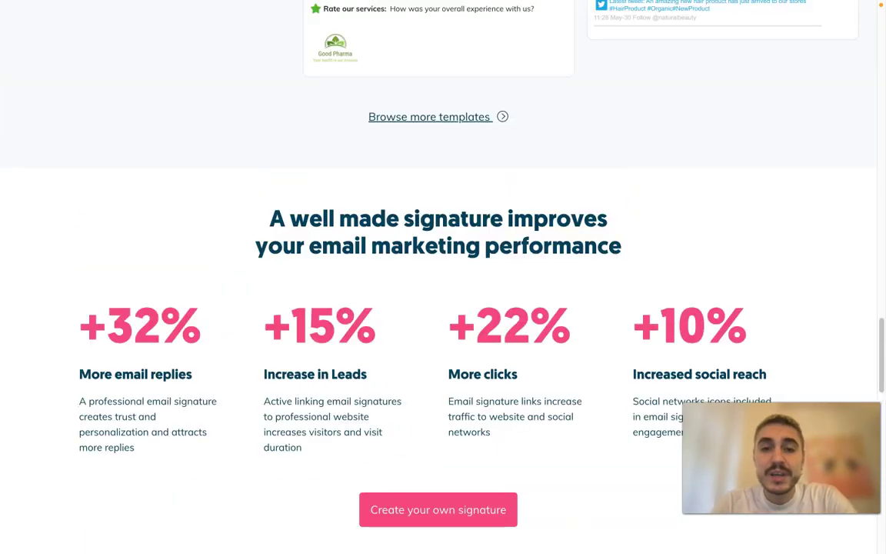
pyautogui.scroll(4, 438, 277)
pyautogui.scroll(2, 439, 276)
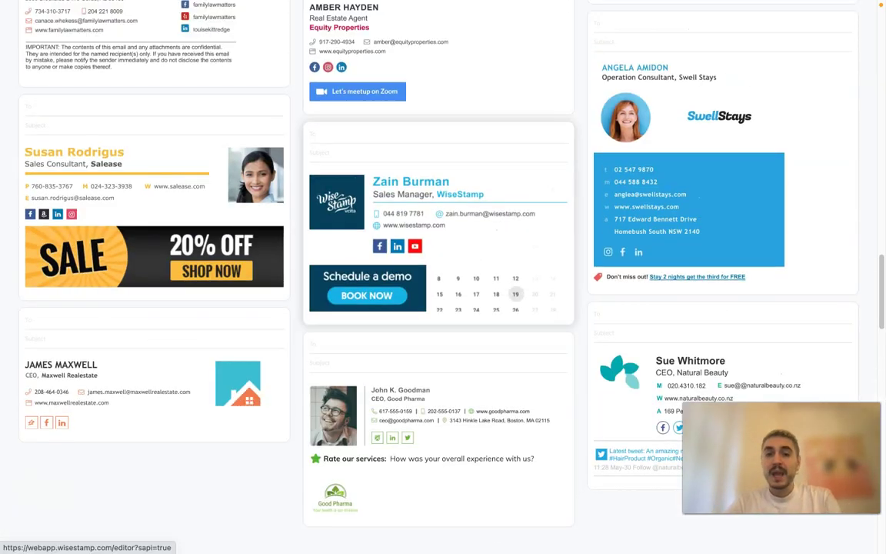
pyautogui.scroll(2, 439, 277)
pyautogui.scroll(2, 439, 277)
pyautogui.scroll(1, 438, 277)
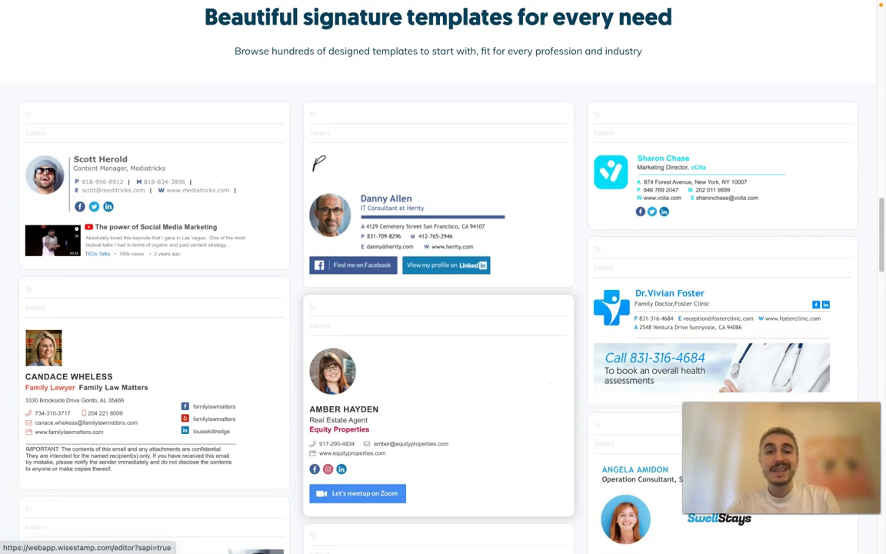
pyautogui.scroll(1, 438, 277)
pyautogui.scroll(2, 438, 276)
pyautogui.scroll(2, 439, 277)
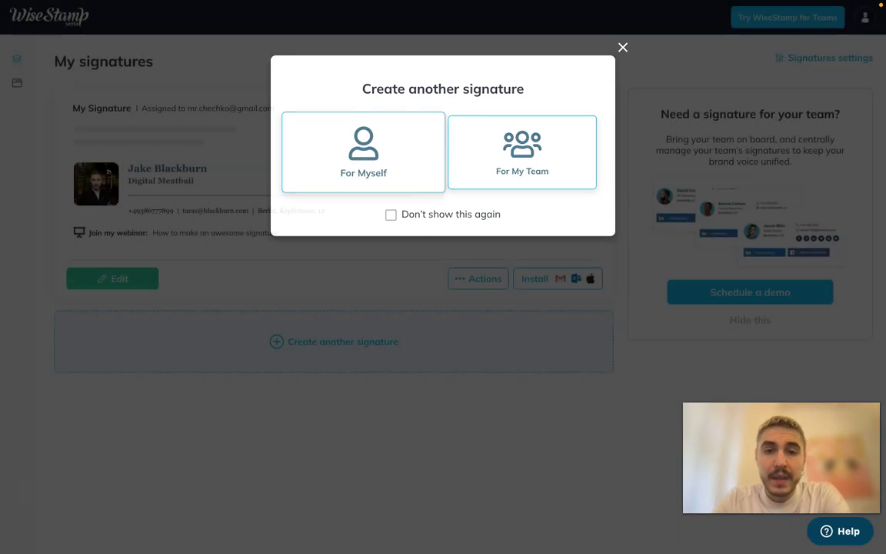
# Step: Create a For Myself signature, keeping the default title 'My Signature'
pyautogui.click(364, 150)
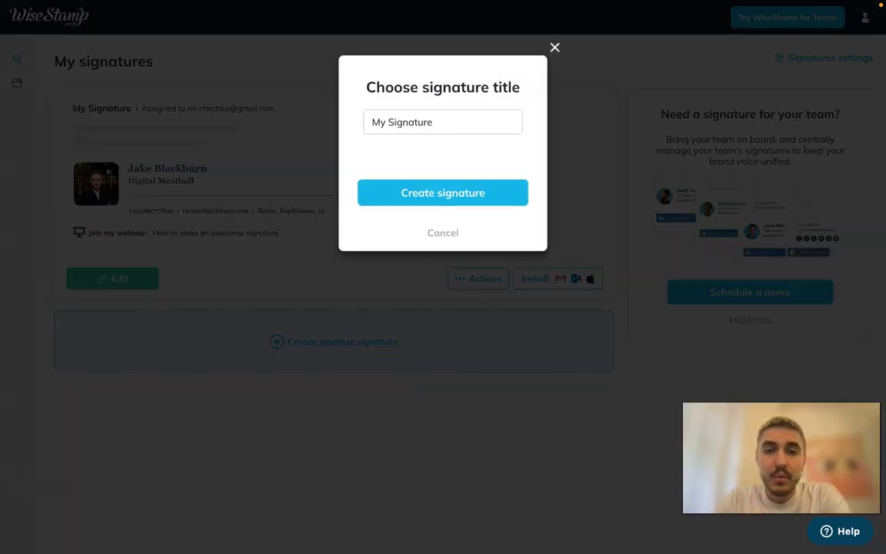
pyautogui.click(442, 192)
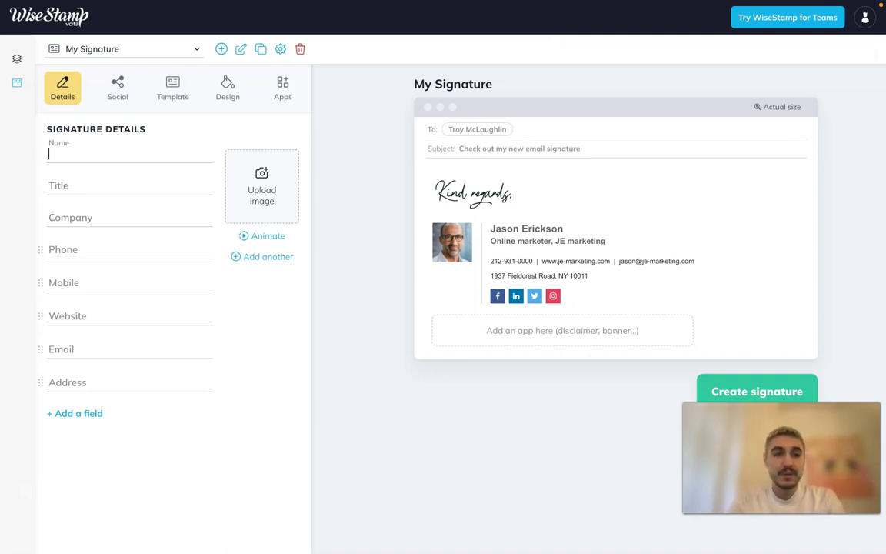
# Step: Enter the person's full name, skip Title, and type the company DEgital Meatballs
pyautogui.write('Hack')
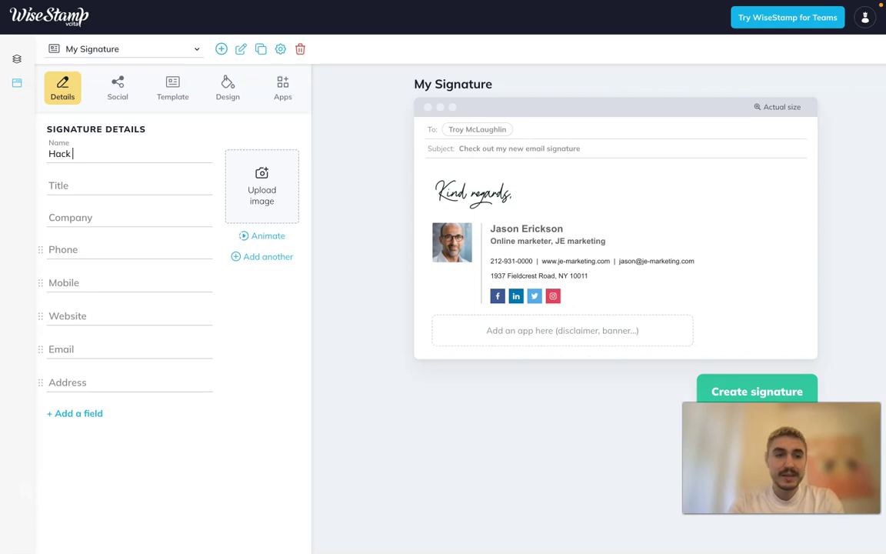
pyautogui.write('Oli')
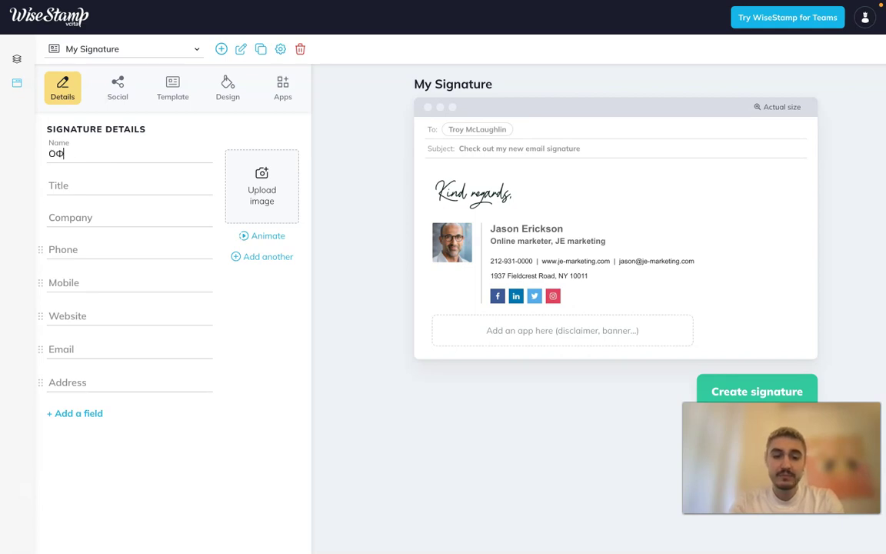
pyautogui.write('v')
pyautogui.press('BackSpace')
pyautogui.press('BackSpace')
pyautogui.press('BackSpace')
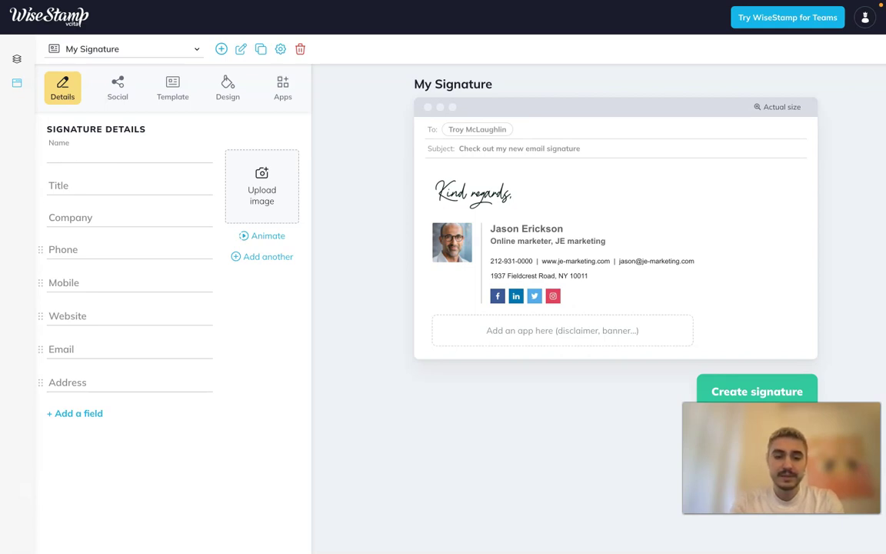
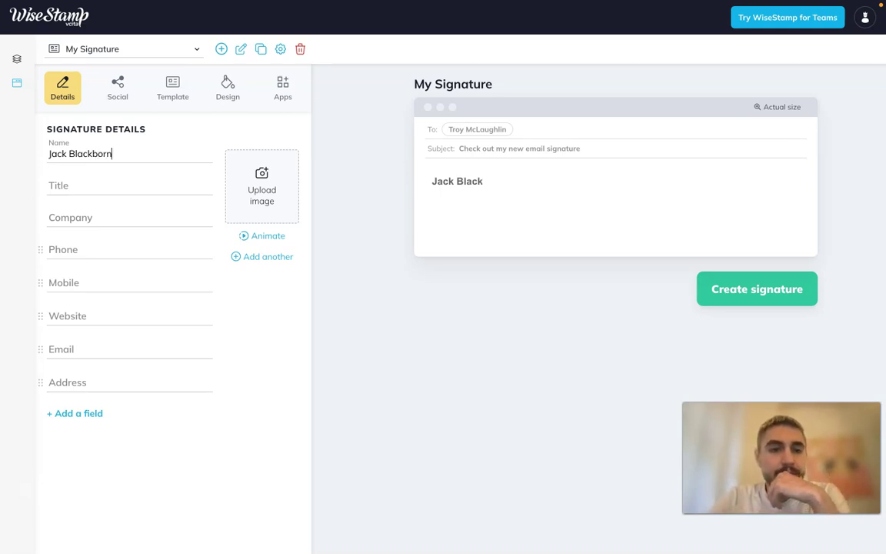
pyautogui.press('Tab')
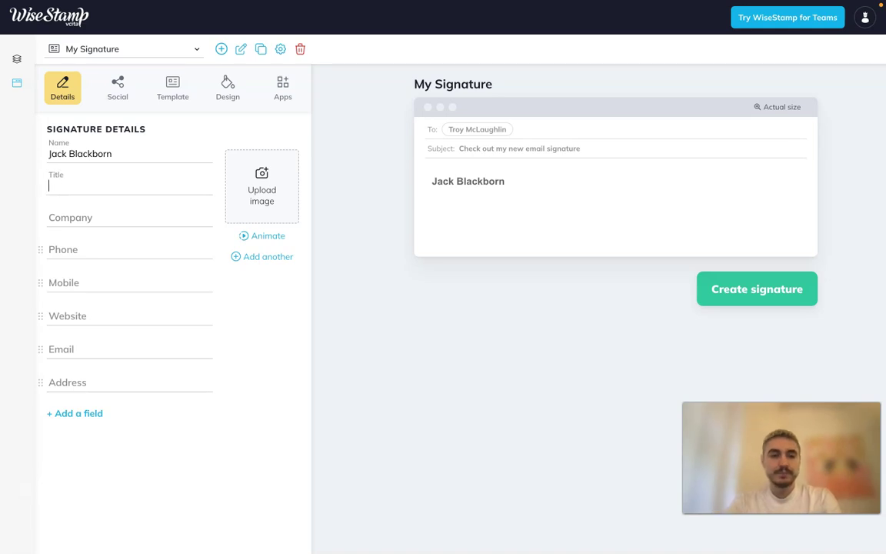
pyautogui.press('Tab')
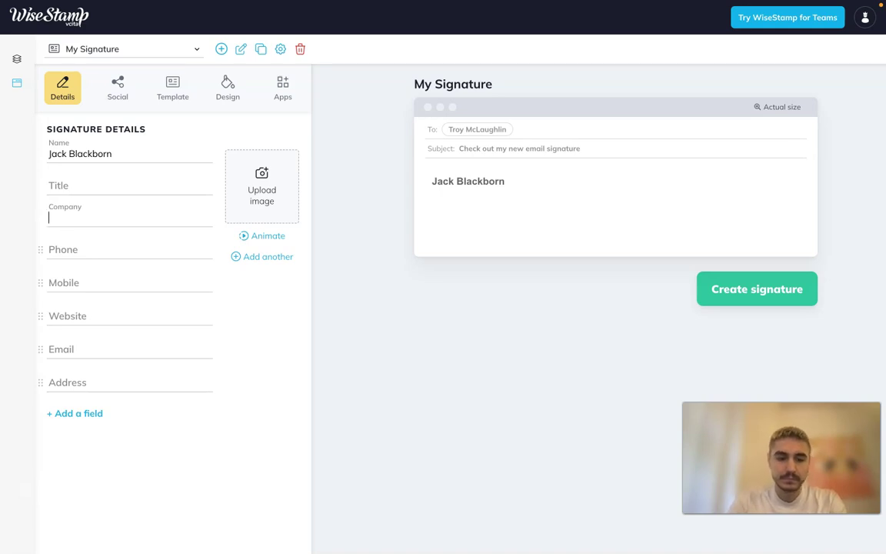
pyautogui.write('DEgital')
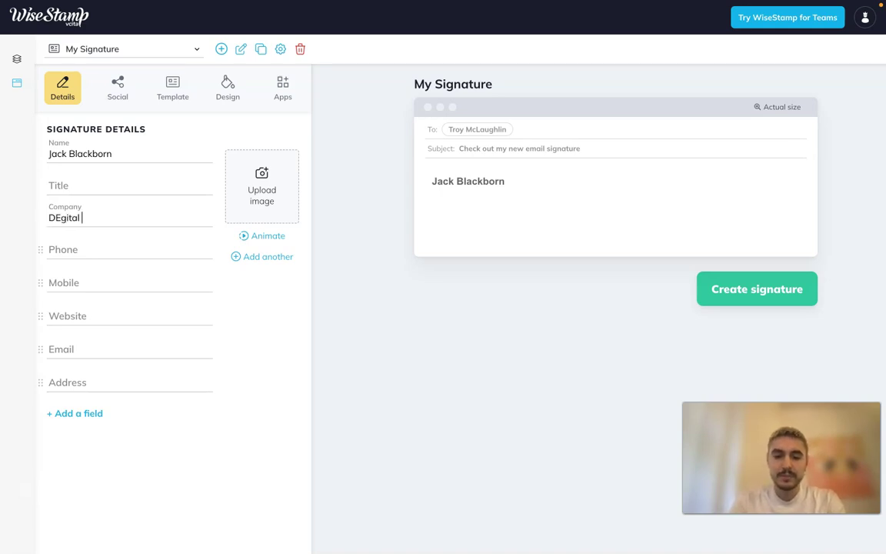
pyautogui.write('Meatb')
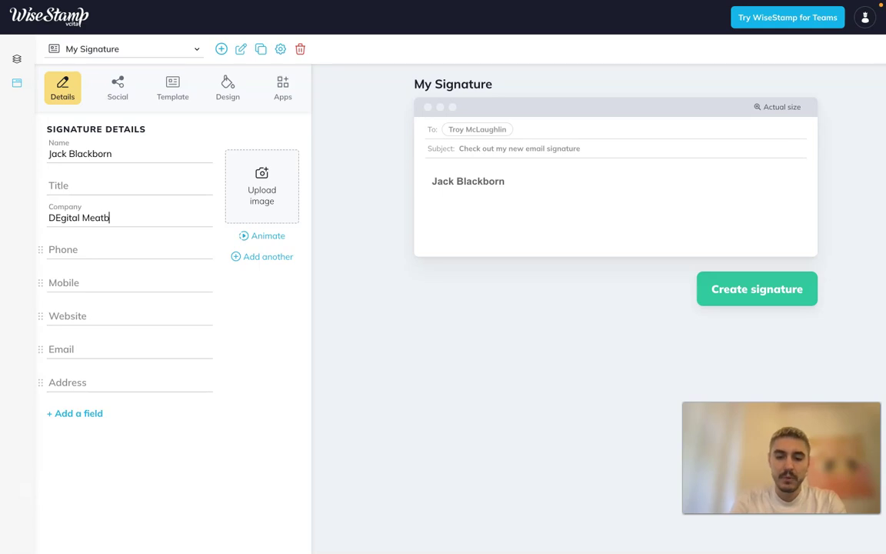
pyautogui.write('l')
pyautogui.write('s')
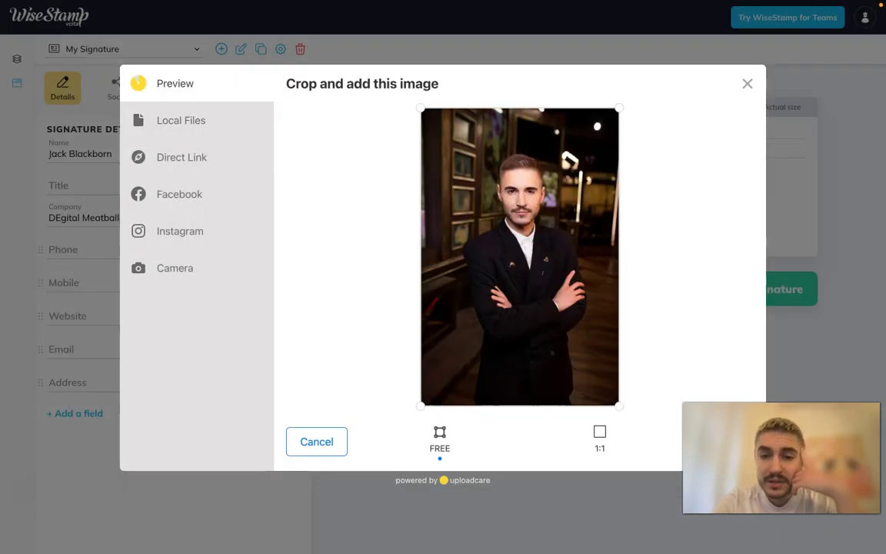
# Step: Crop the uploaded portrait photo to head and shoulders and add it to the signature
pyautogui.moveTo(619, 405)
pyautogui.mouseDown()
pyautogui.moveTo(618, 261)
pyautogui.moveTo(618, 269)
pyautogui.mouseUp()
pyautogui.moveTo(421, 109); pyautogui.dragTo(436, 117)
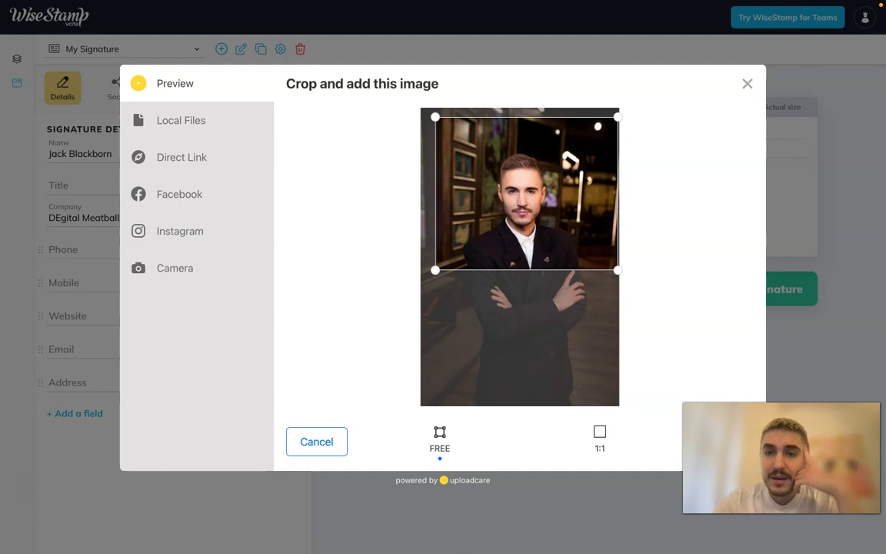
pyautogui.moveTo(618, 117); pyautogui.dragTo(610, 120)
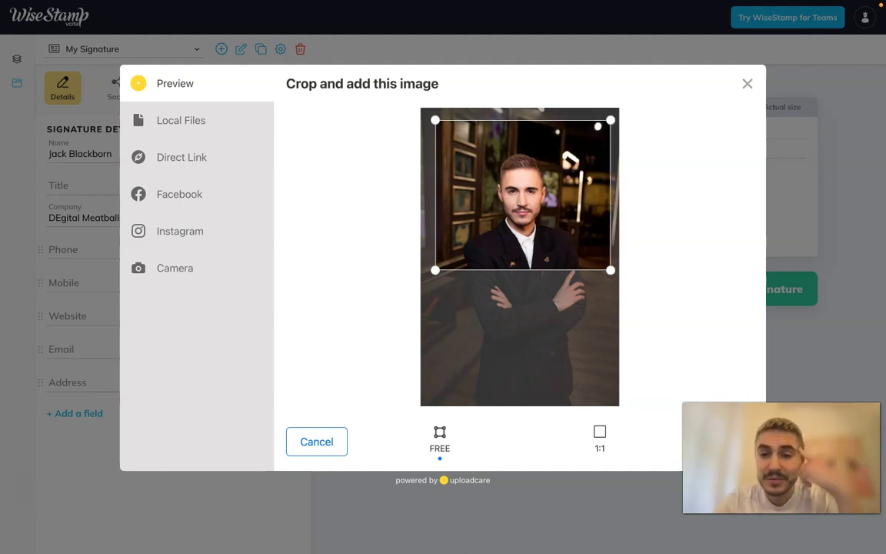
pyautogui.click(731, 442)
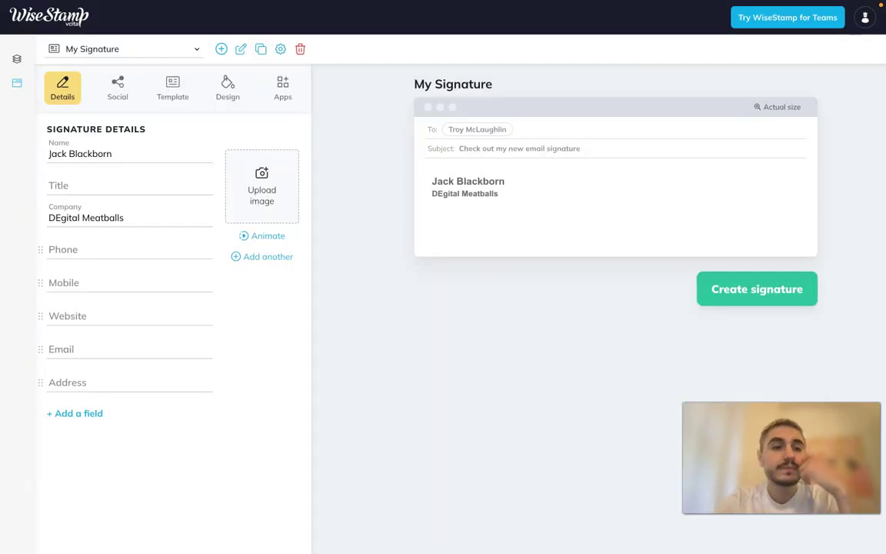
# Step: Correct the company name from DEgital Meatballs to Digital Meatballs
pyautogui.click(59, 218)
pyautogui.press('BackSpace')
pyautogui.write('e')
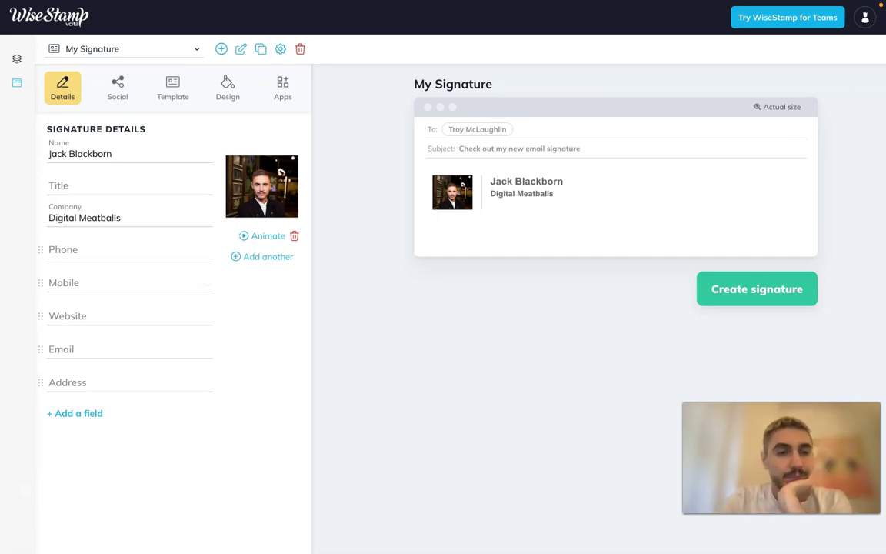
# Step: Enter the phone number, copy it into Mobile, and delete the separate Phone field
pyautogui.click(51, 249)
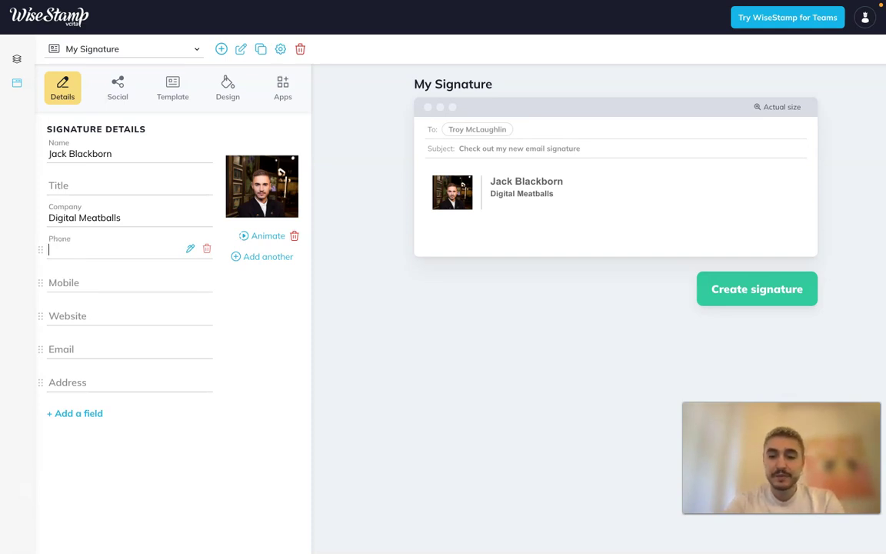
pyautogui.write('49')
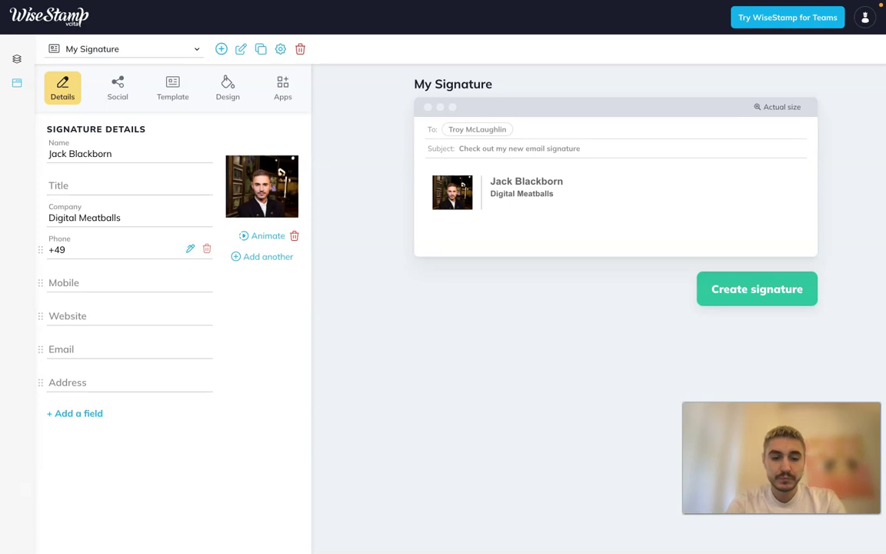
pyautogui.write('785467')
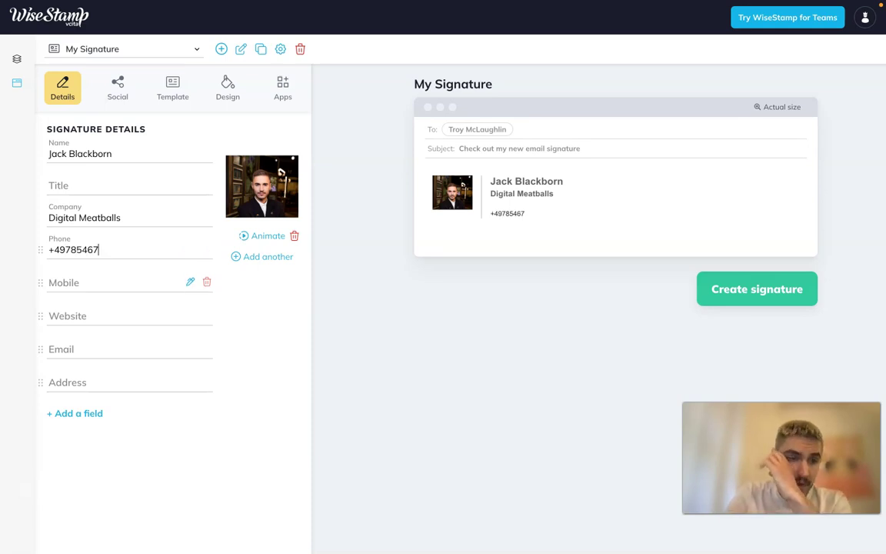
pyautogui.hotkey('shift', 'Left')
pyautogui.hotkey('shift', 'Left')
pyautogui.hotkey('shift', 'Left')
pyautogui.hotkey('shift', 'Left')
pyautogui.hotkey('shift', 'Left')
pyautogui.hotkey('shift', 'Left')
pyautogui.hotkey('ctrl', 'c')
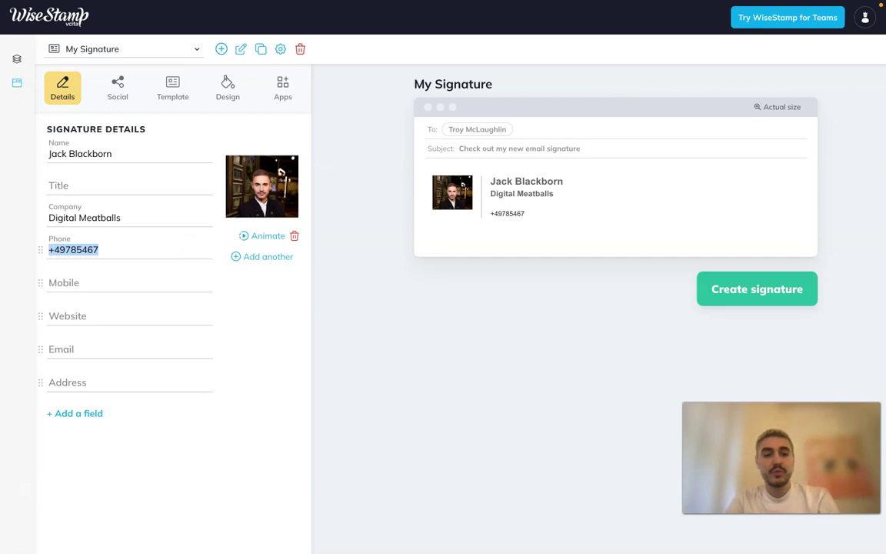
pyautogui.press('Tab')
pyautogui.hotkey('ctrl', 'v')
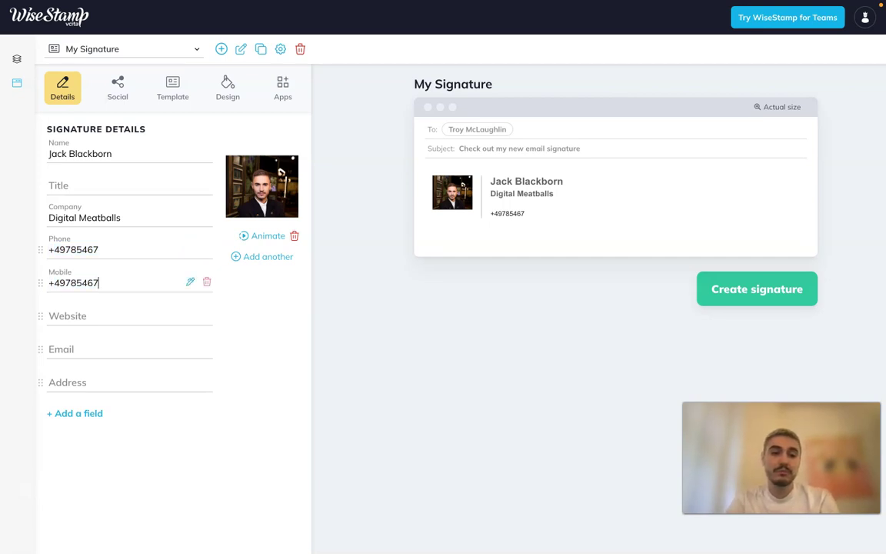
pyautogui.click(206, 249)
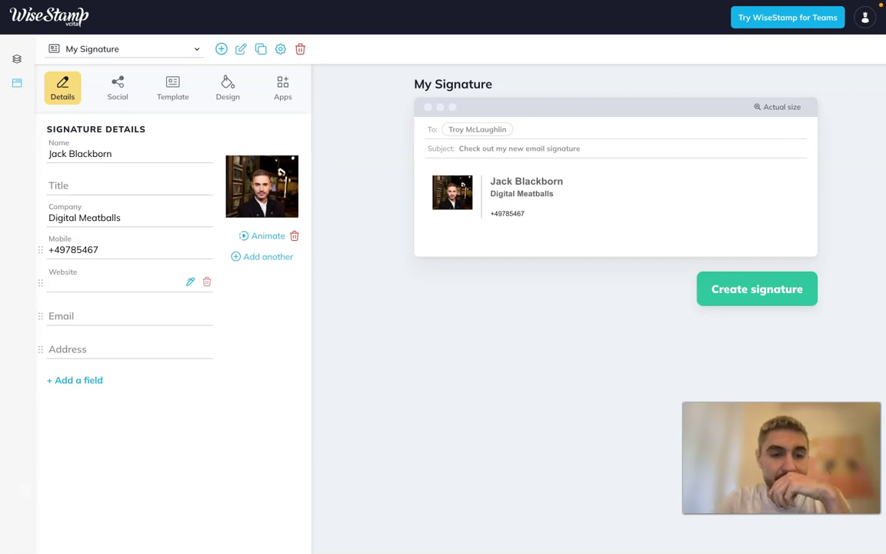
# Step: Remove the empty Website field, complete the work email, and enter the street address
pyautogui.press('BackSpace')
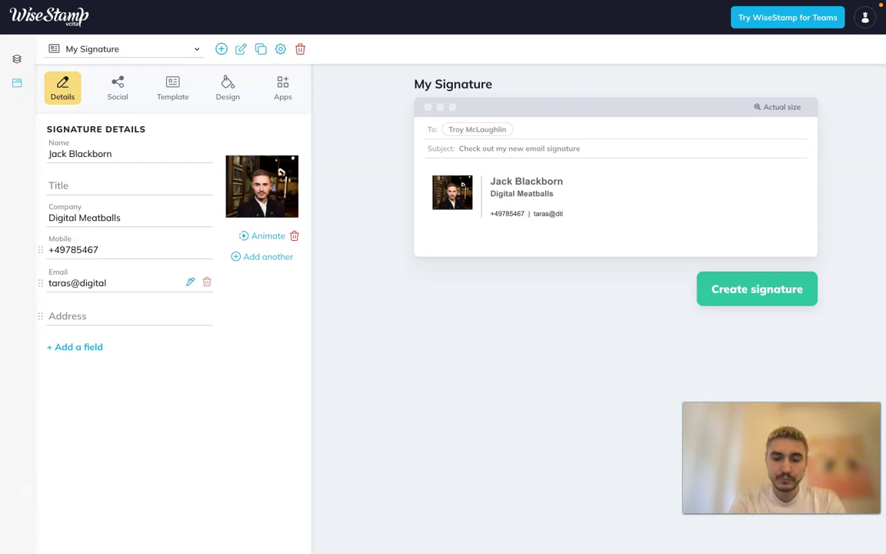
pyautogui.write('eatballs.com')
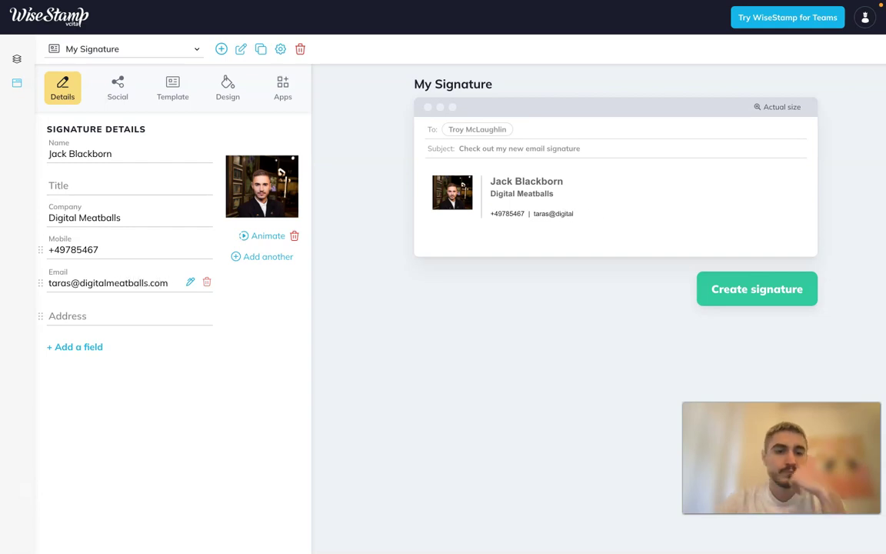
pyautogui.press('Tab')
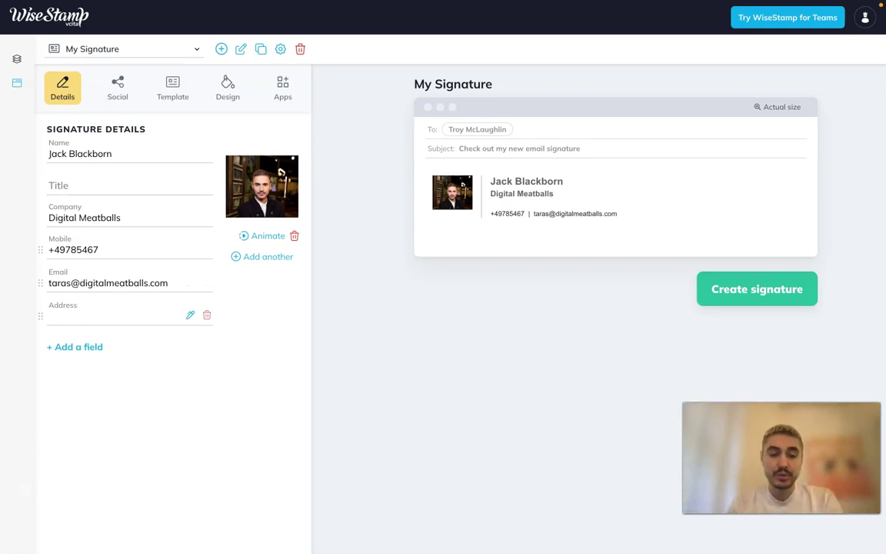
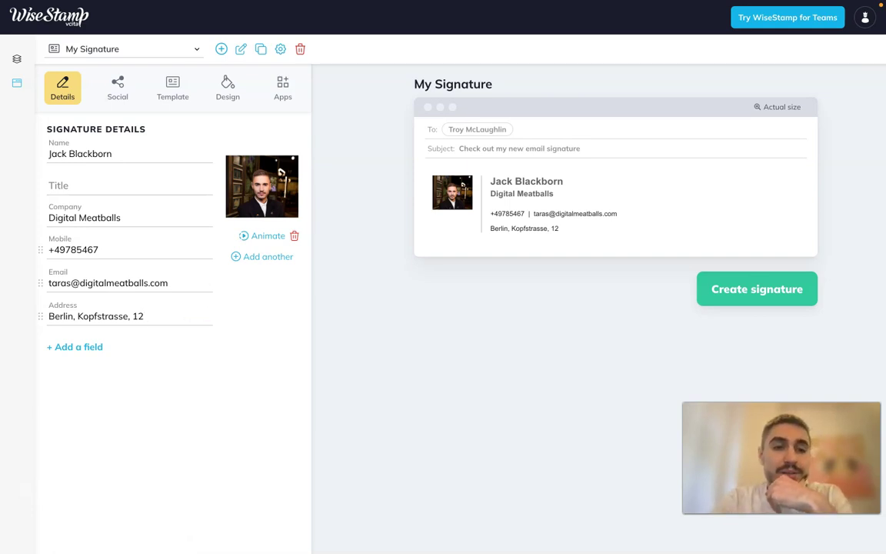
# Step: Open the Social tab and expand '+ Show more' to list all extra social networks
pyautogui.click(118, 86)
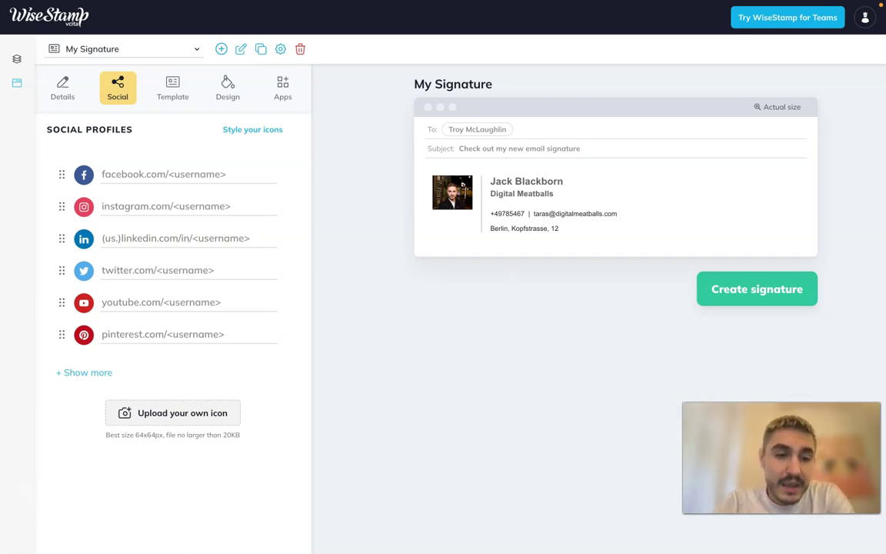
pyautogui.click(84, 372)
pyautogui.scroll(-2, 173, 346)
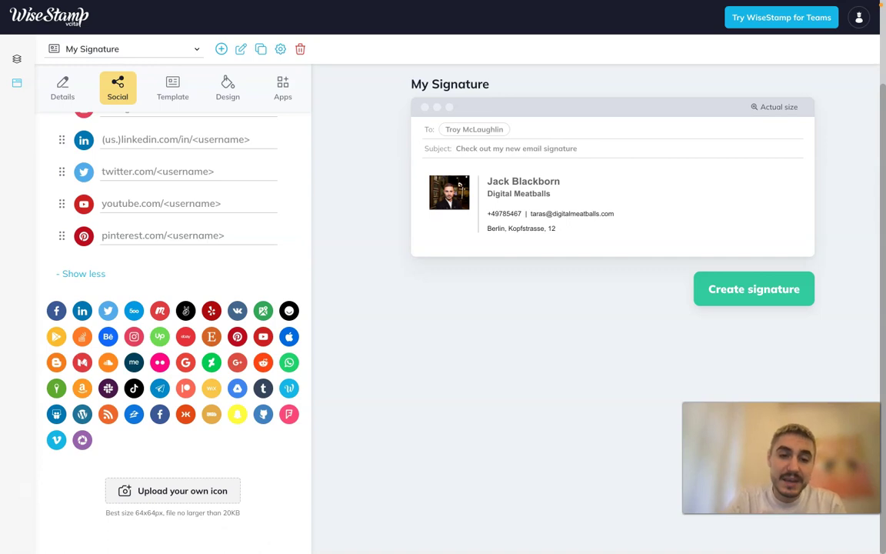
pyautogui.scroll(1, 173, 307)
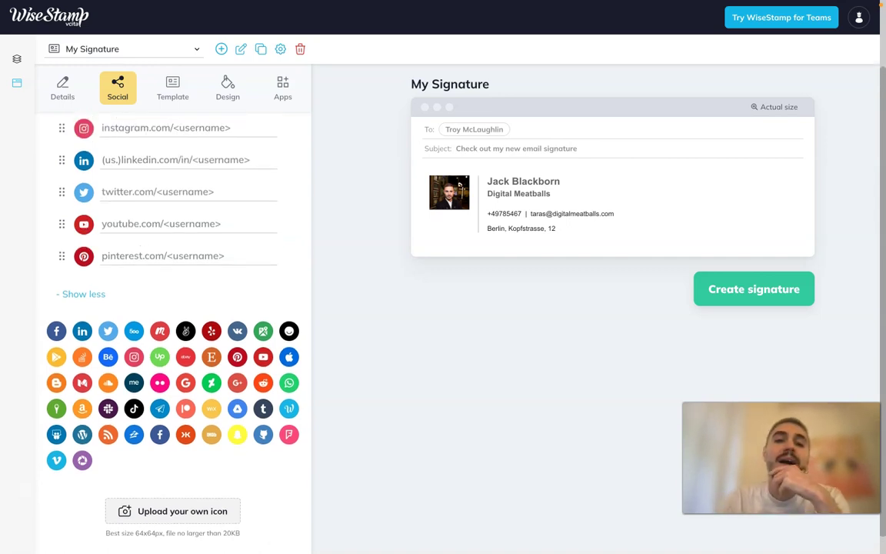
pyautogui.scroll(1, 173, 308)
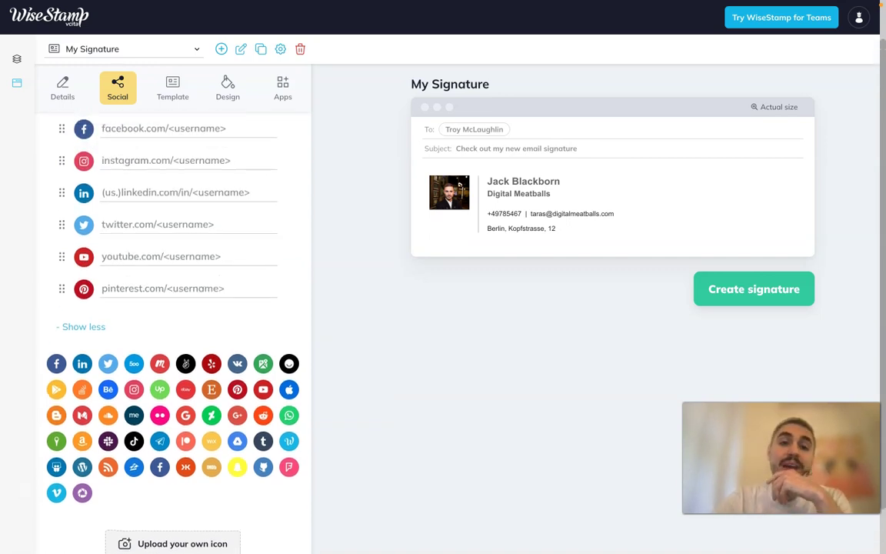
pyautogui.scroll(1, 173, 307)
pyautogui.scroll(1, 173, 308)
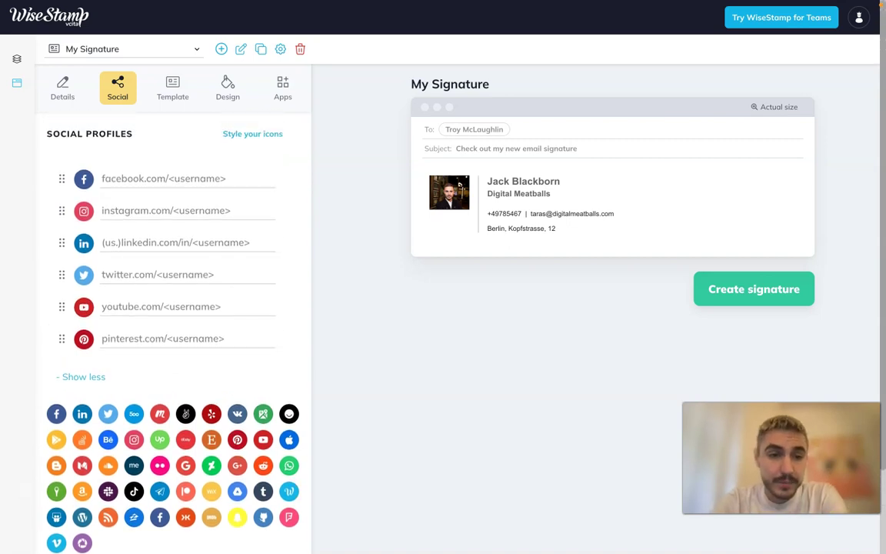
# Step: Apply the Stacked template with the photo above the name, then show the Design options
pyautogui.click(173, 88)
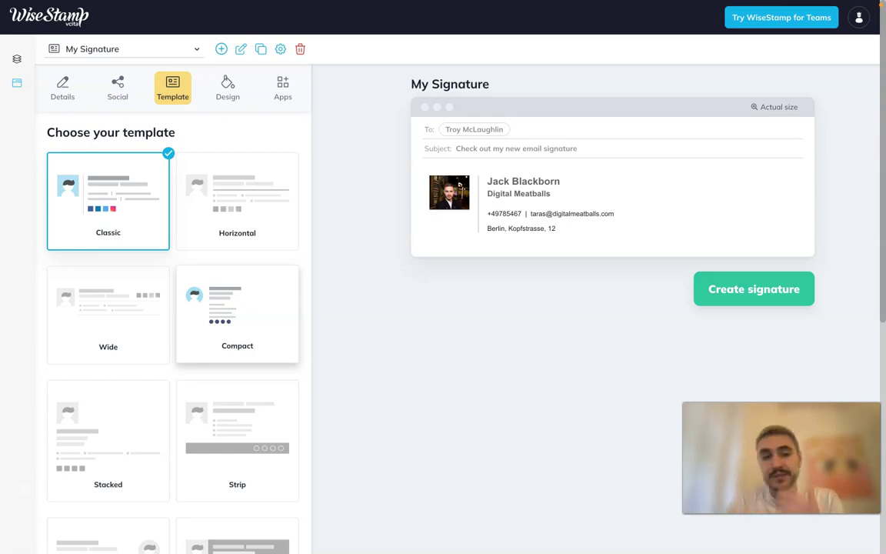
pyautogui.click(108, 435)
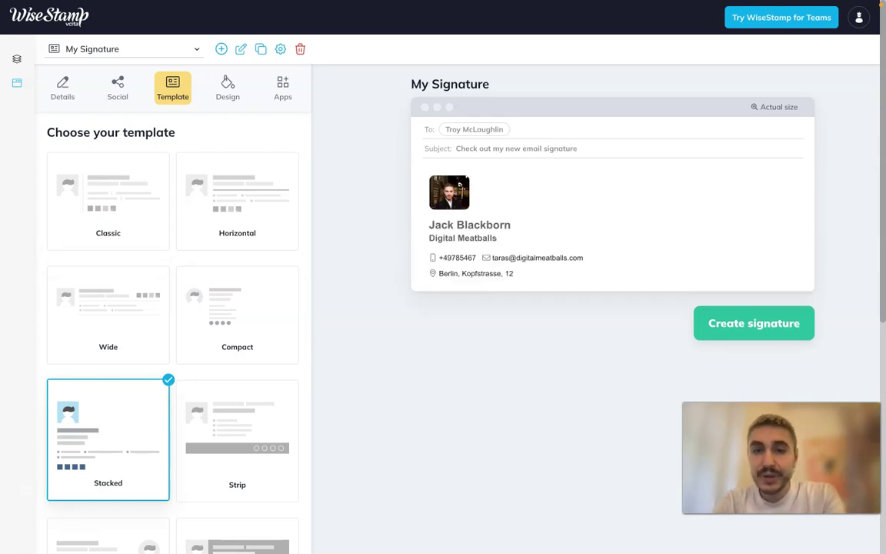
pyautogui.scroll(-5, 173, 323)
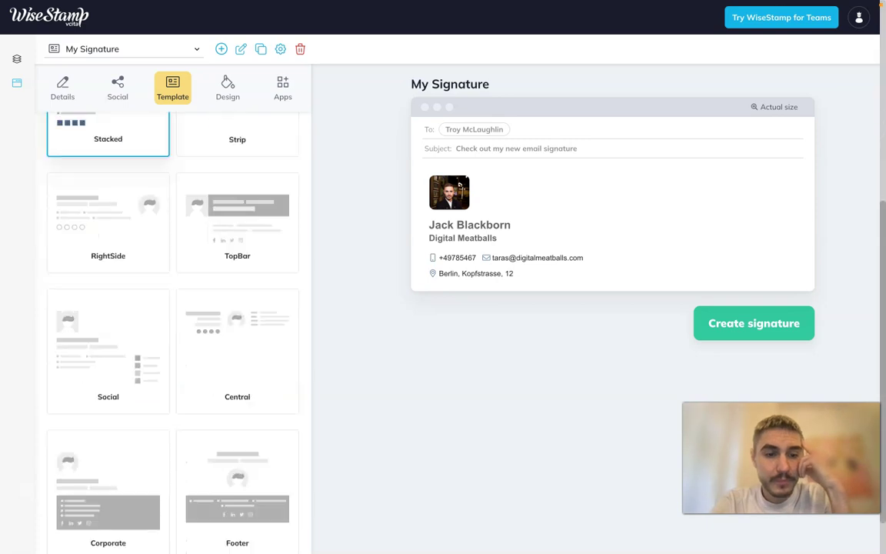
pyautogui.scroll(6, 173, 323)
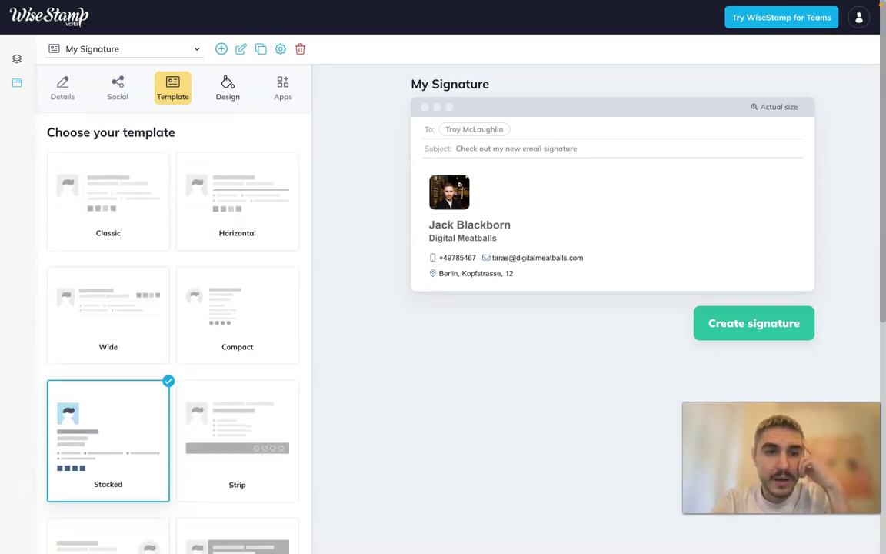
pyautogui.click(227, 86)
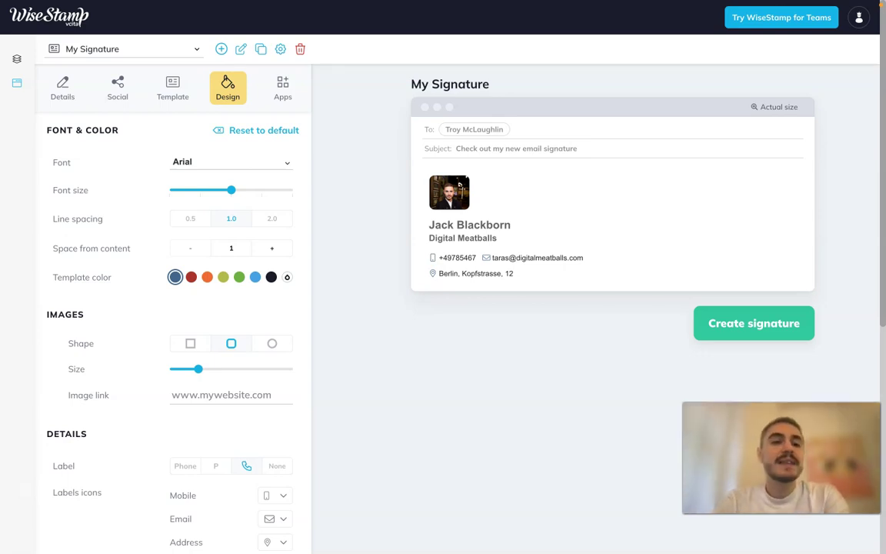
# Step: Set the signature font to Times New Roman and drag the font size larger
pyautogui.click(231, 161)
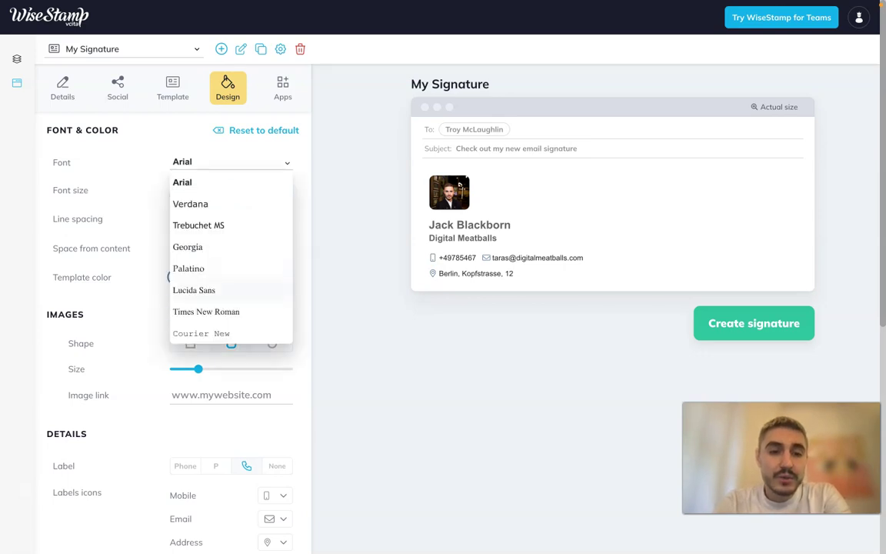
pyautogui.scroll(-3, 230, 308)
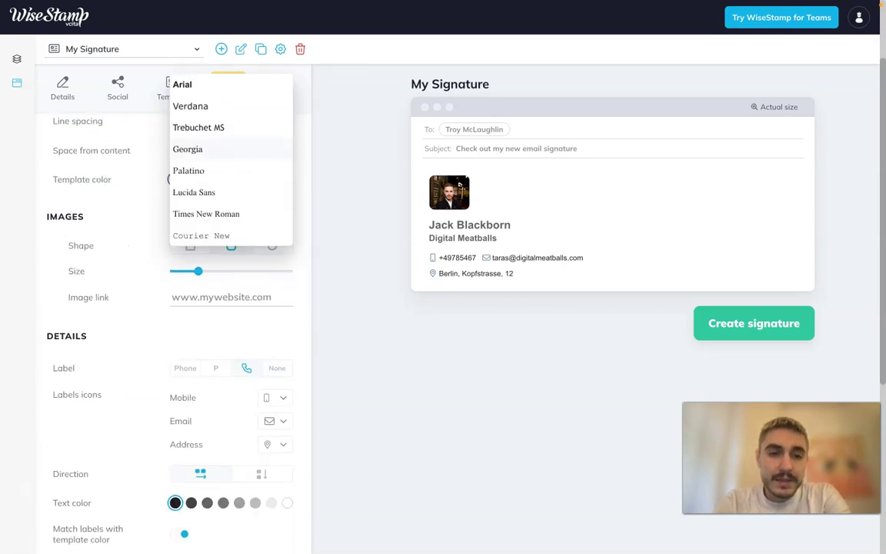
pyautogui.scroll(1, 231, 308)
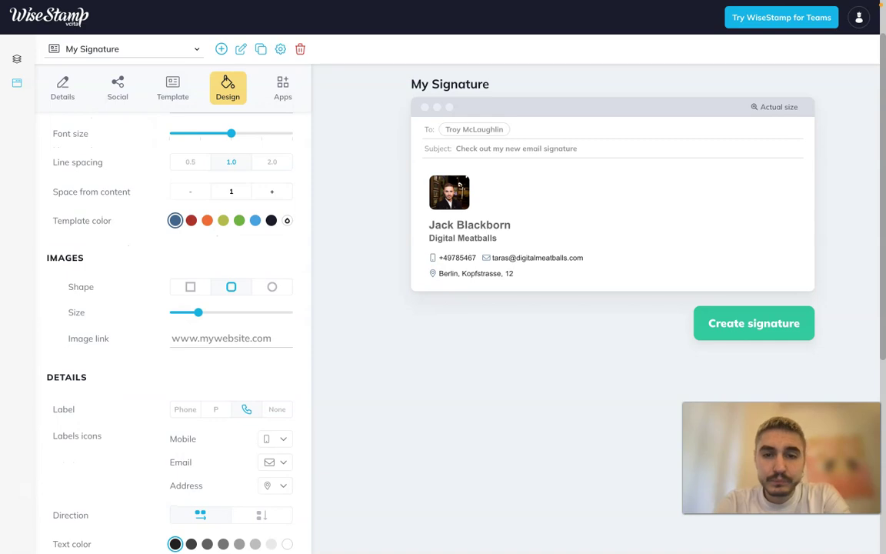
pyautogui.scroll(2, 173, 331)
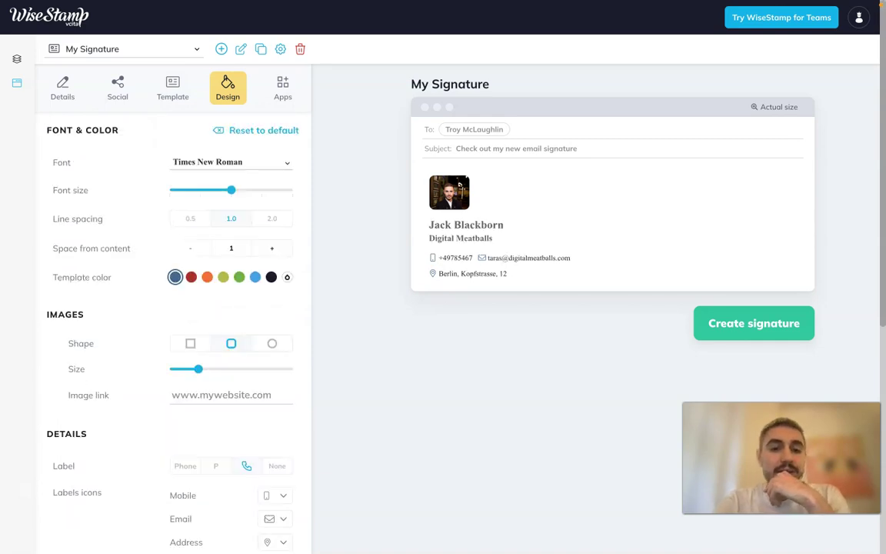
pyautogui.moveTo(232, 190); pyautogui.dragTo(259, 190)
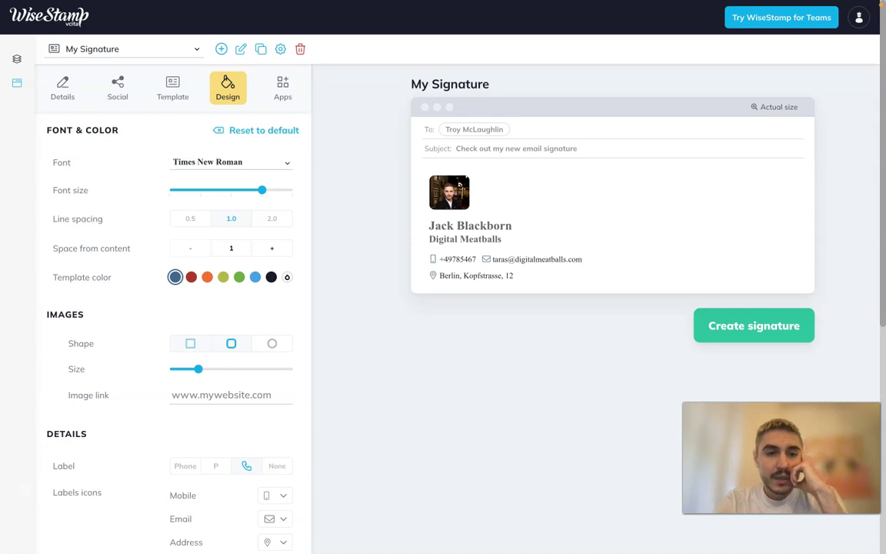
pyautogui.scroll(-2, 174, 307)
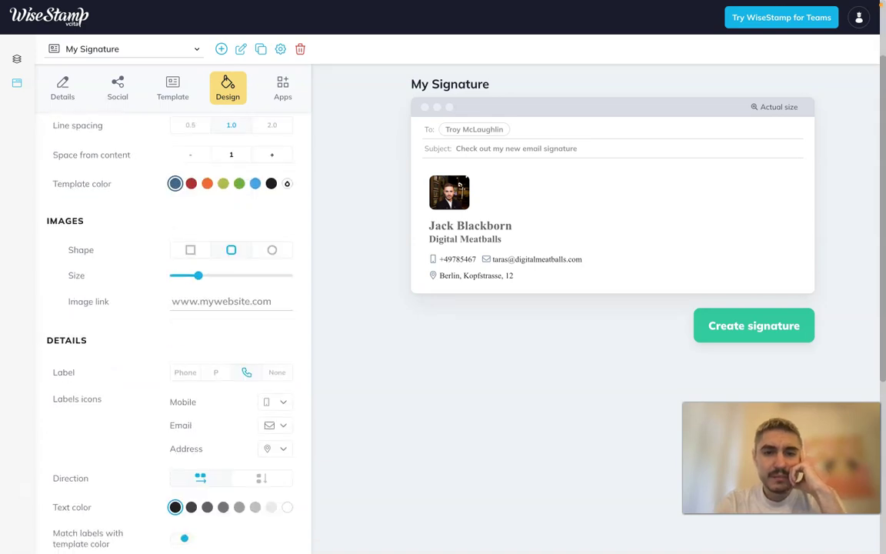
# Step: Give the photo square corners and set contact labels to icons after trying Phone and P
pyautogui.click(190, 250)
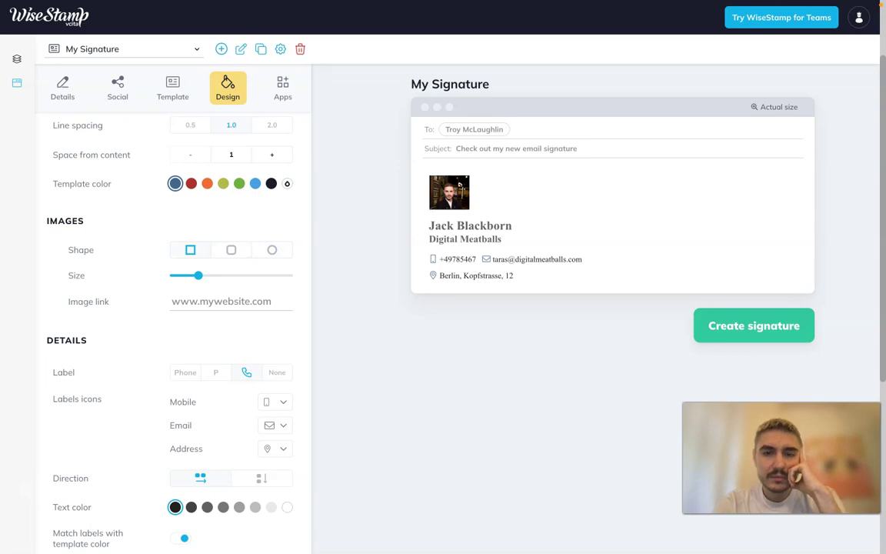
pyautogui.scroll(-2, 173, 308)
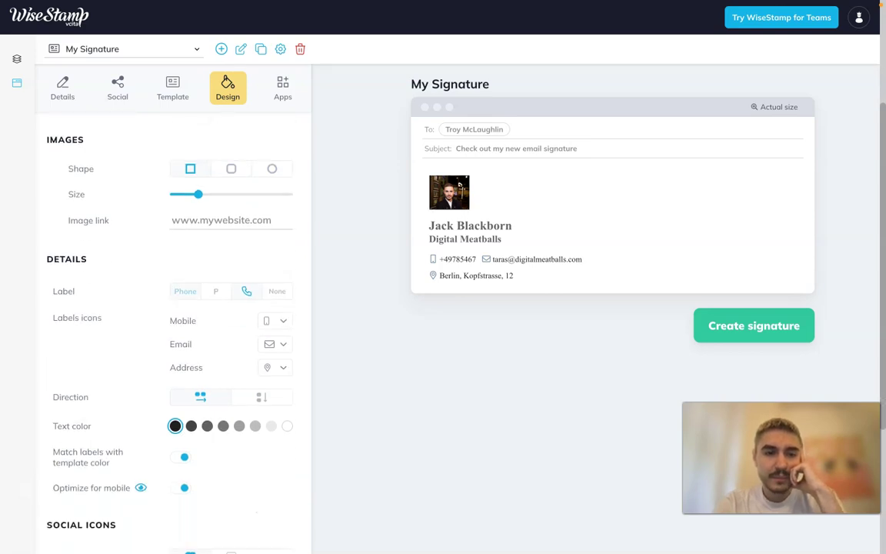
pyautogui.scroll(-1, 173, 308)
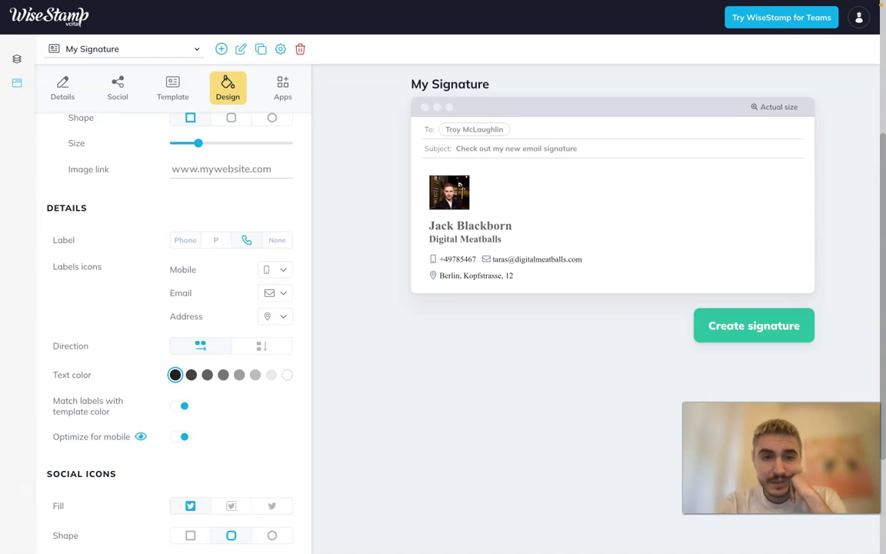
pyautogui.click(184, 240)
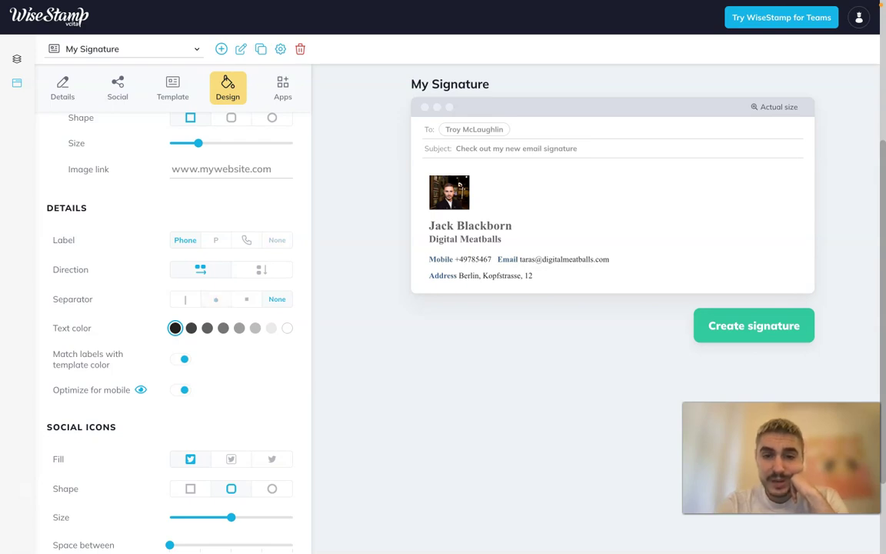
pyautogui.click(215, 240)
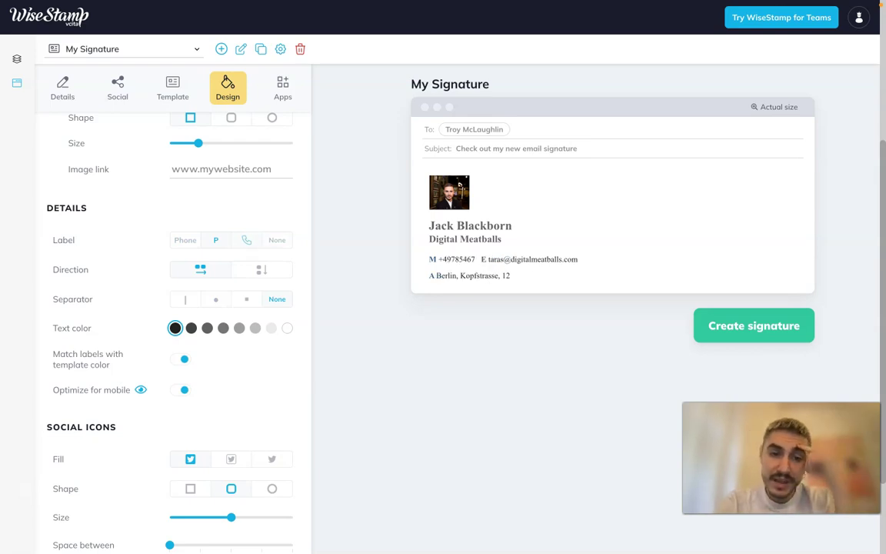
pyautogui.click(246, 240)
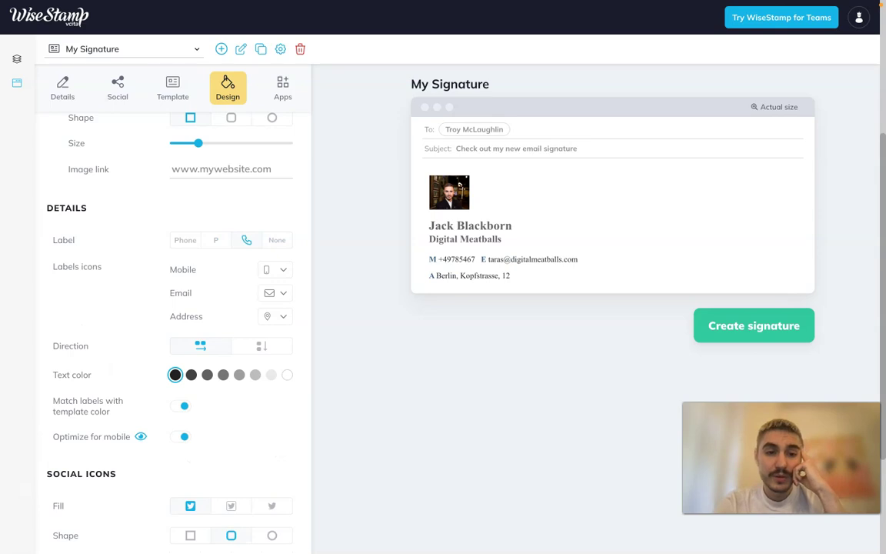
# Step: Bring up the Apps list of signature add-ons
pyautogui.scroll(-2, 173, 323)
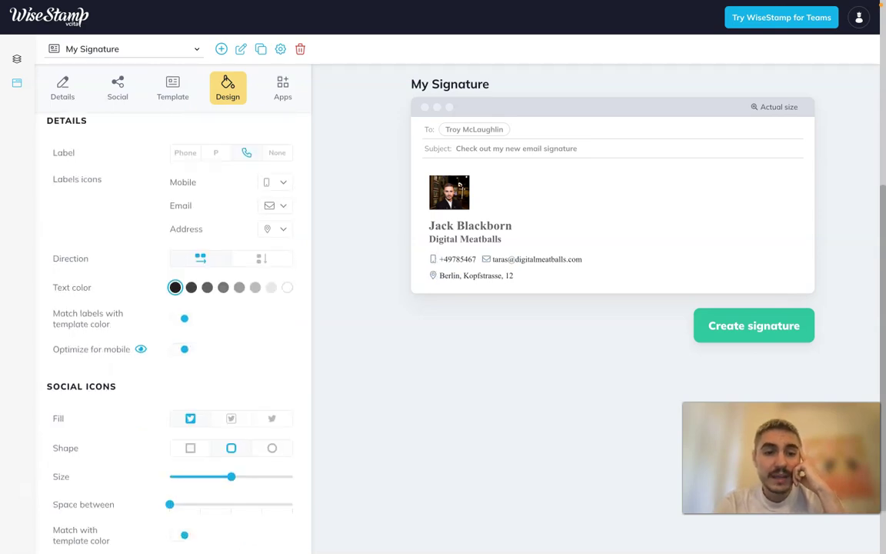
pyautogui.scroll(-1, 173, 323)
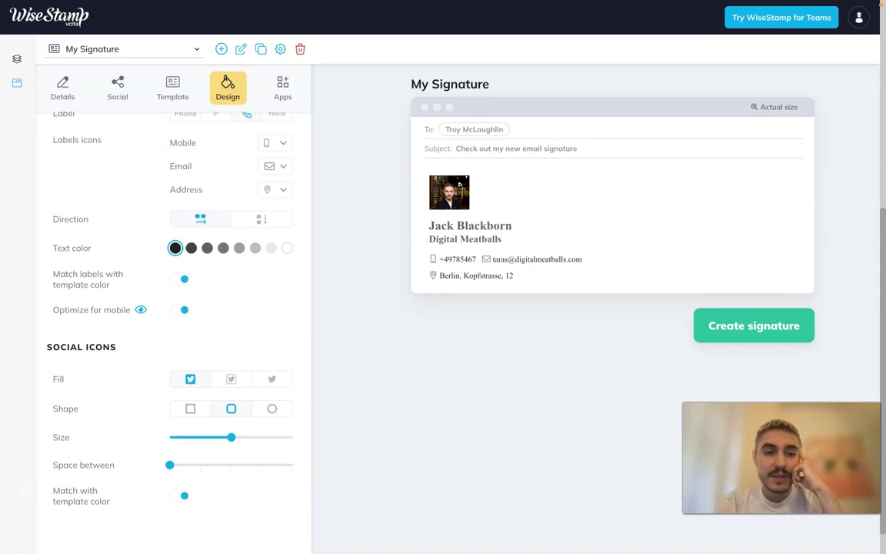
pyautogui.scroll(-1, 173, 323)
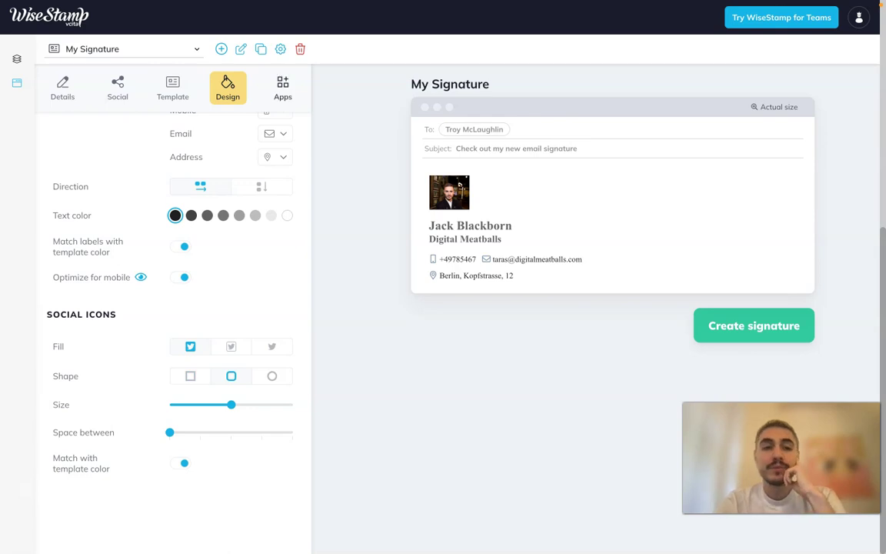
pyautogui.click(282, 87)
pyautogui.scroll(1, 173, 323)
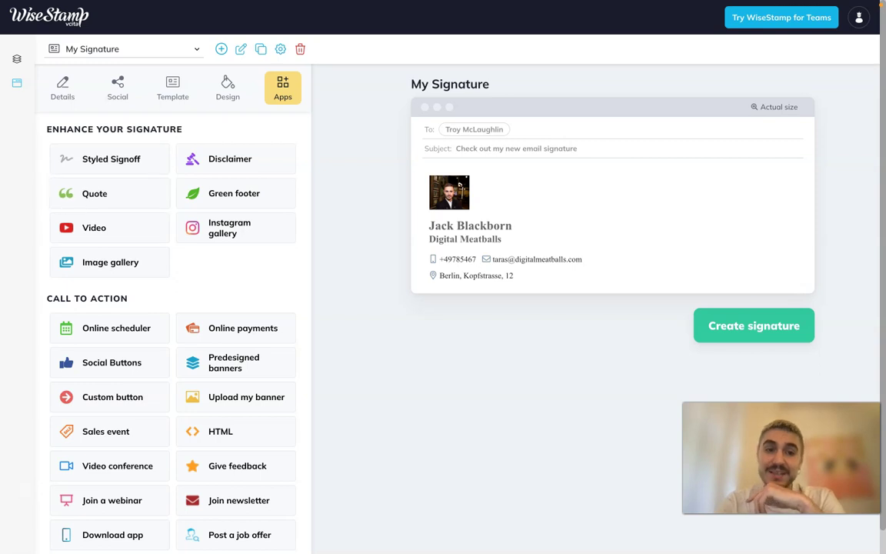
# Step: Preview the Disclaimer, Green footer, Instagram gallery, Online payments and Predesigned banner add-ons
pyautogui.click(230, 159)
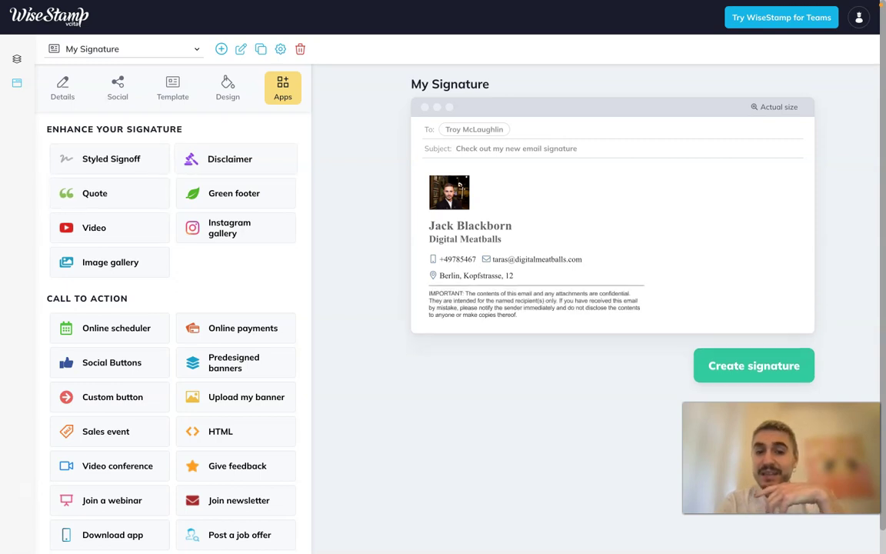
pyautogui.click(234, 194)
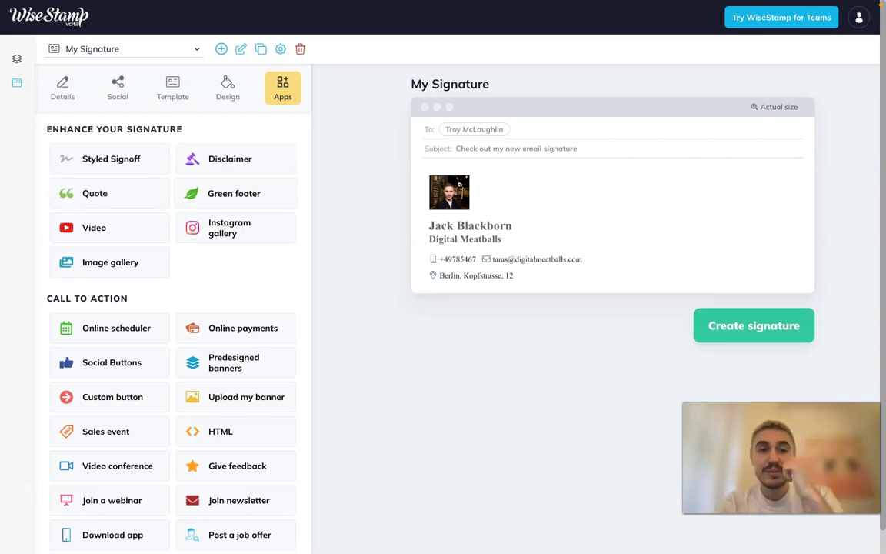
pyautogui.click(230, 227)
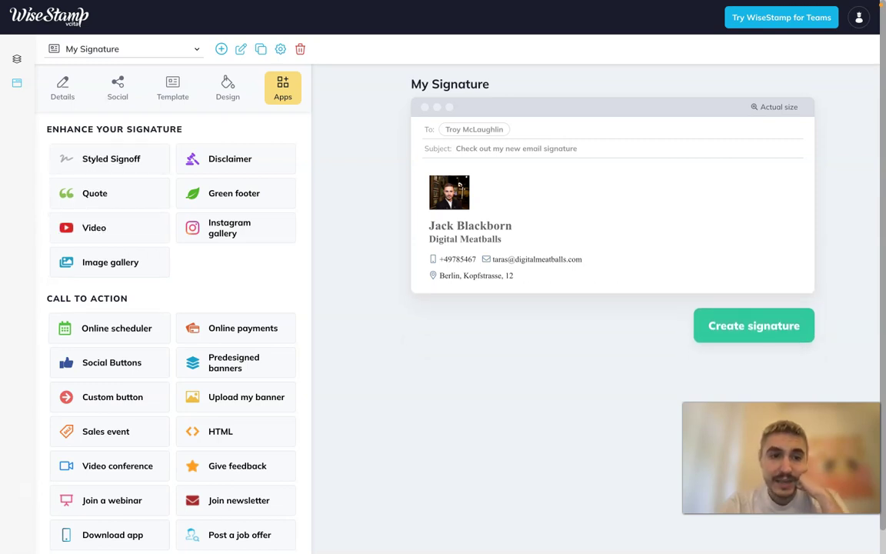
pyautogui.scroll(-1, 173, 323)
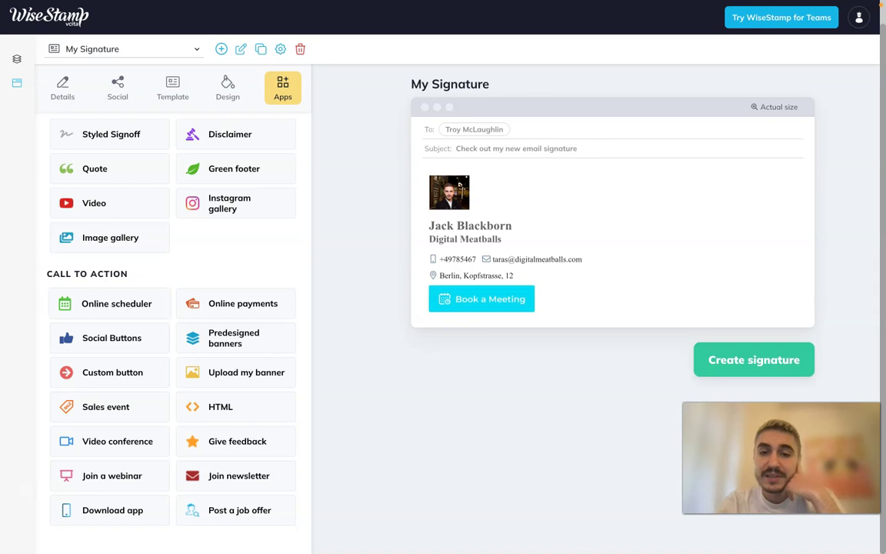
pyautogui.click(239, 303)
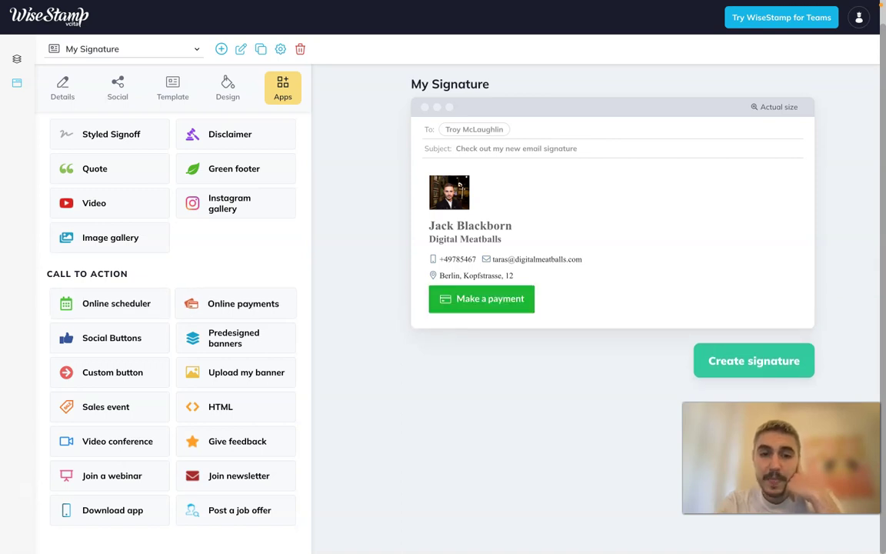
pyautogui.click(235, 337)
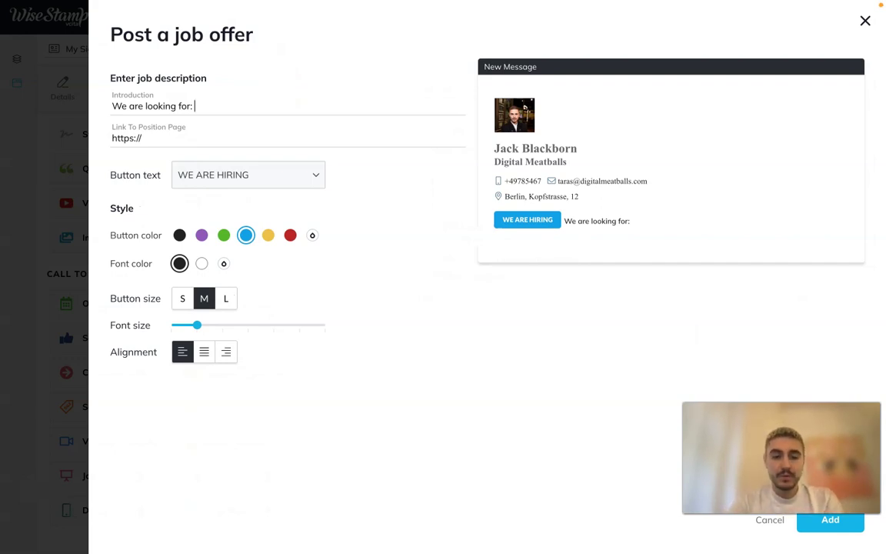
# Step: Fill in the Video Editor introduction and position-page link, enlarge the text, choose red, and add it
pyautogui.write('deo')
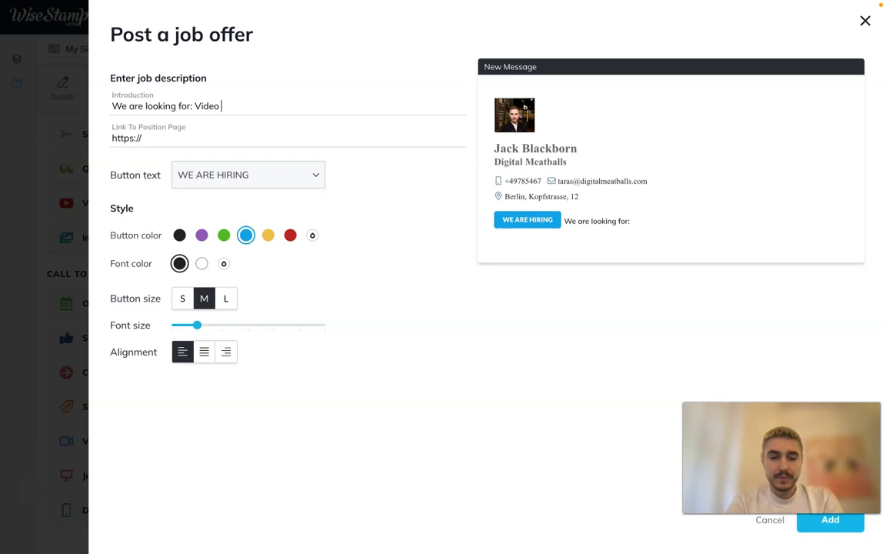
pyautogui.write('itor')
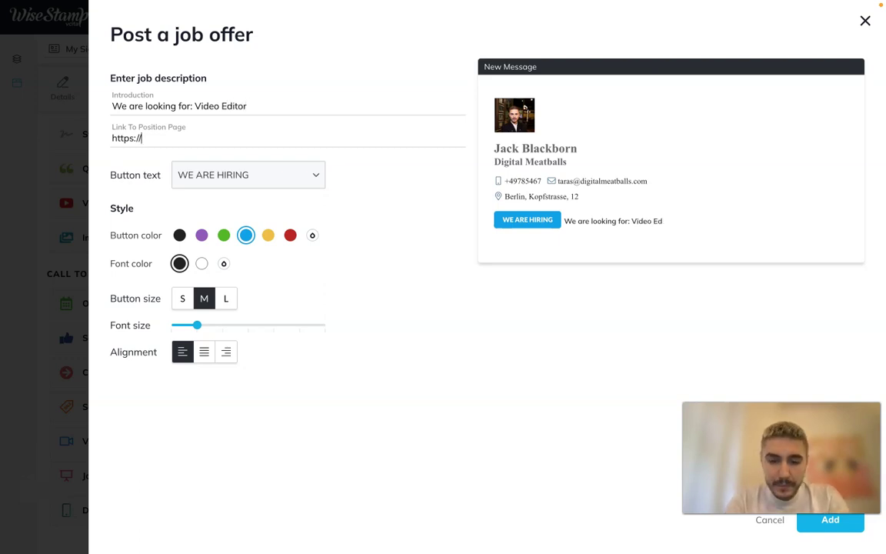
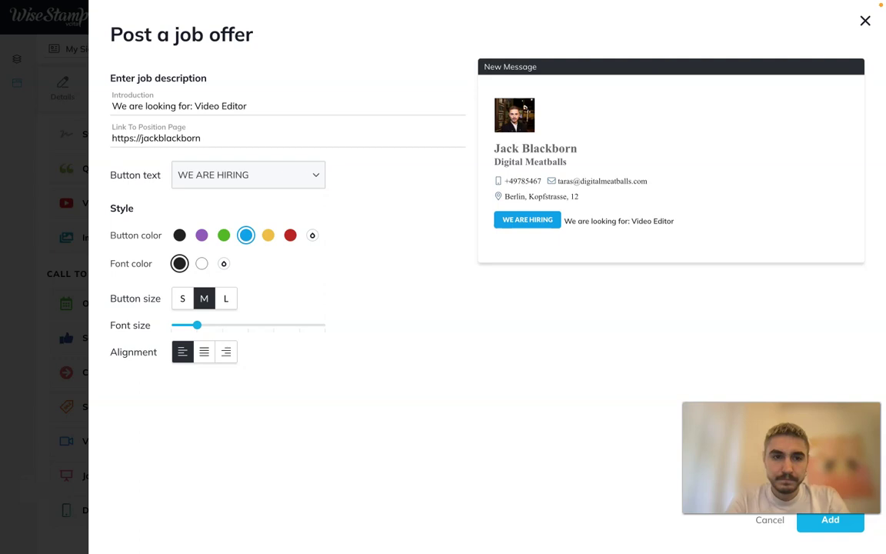
pyautogui.write('m')
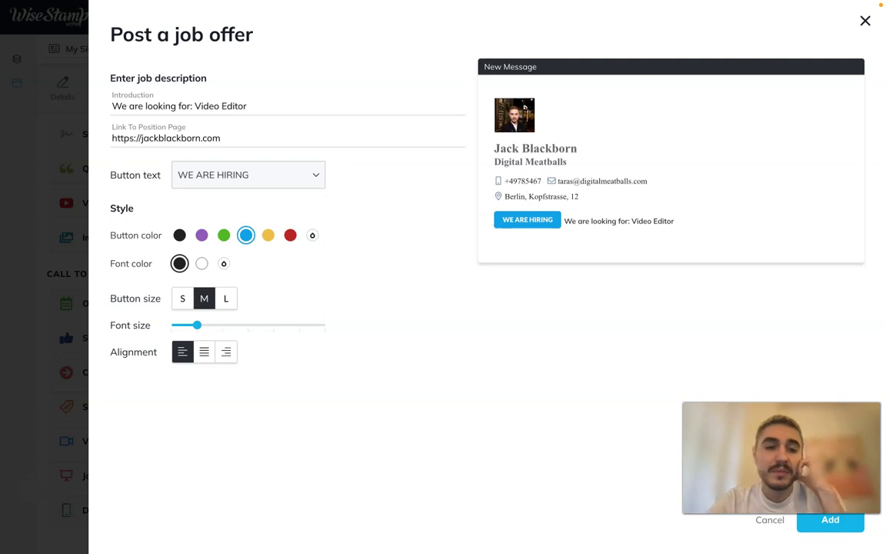
pyautogui.moveTo(197, 324); pyautogui.dragTo(248, 324)
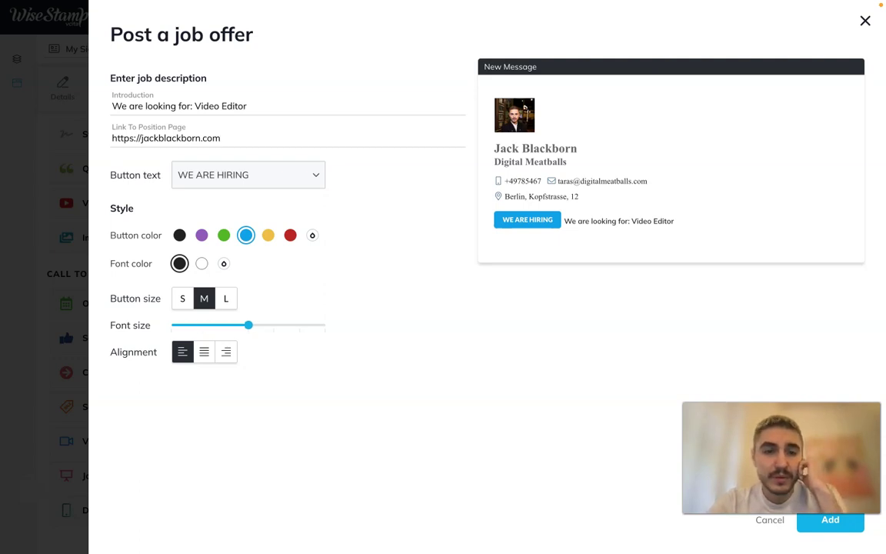
pyautogui.click(290, 234)
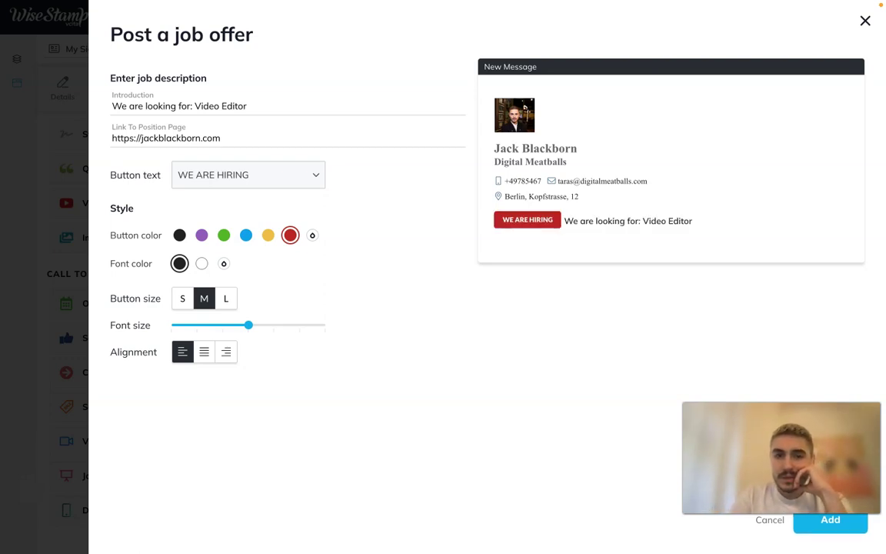
pyautogui.click(829, 520)
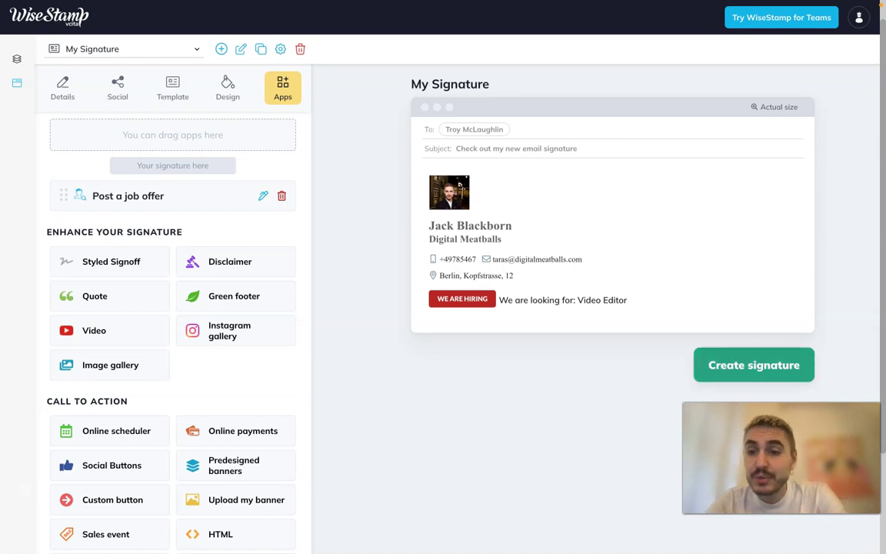
# Step: Save the signature with Create signature and go to the My signatures dashboard
pyautogui.click(754, 364)
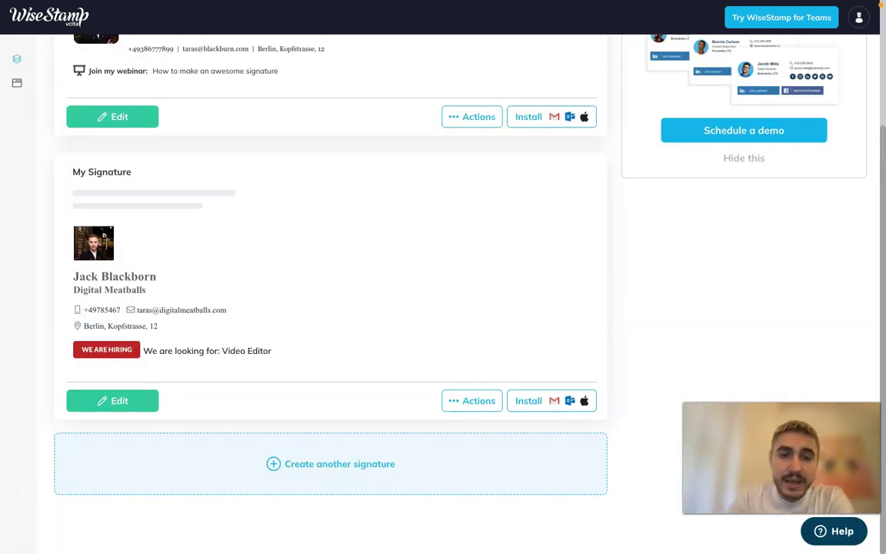